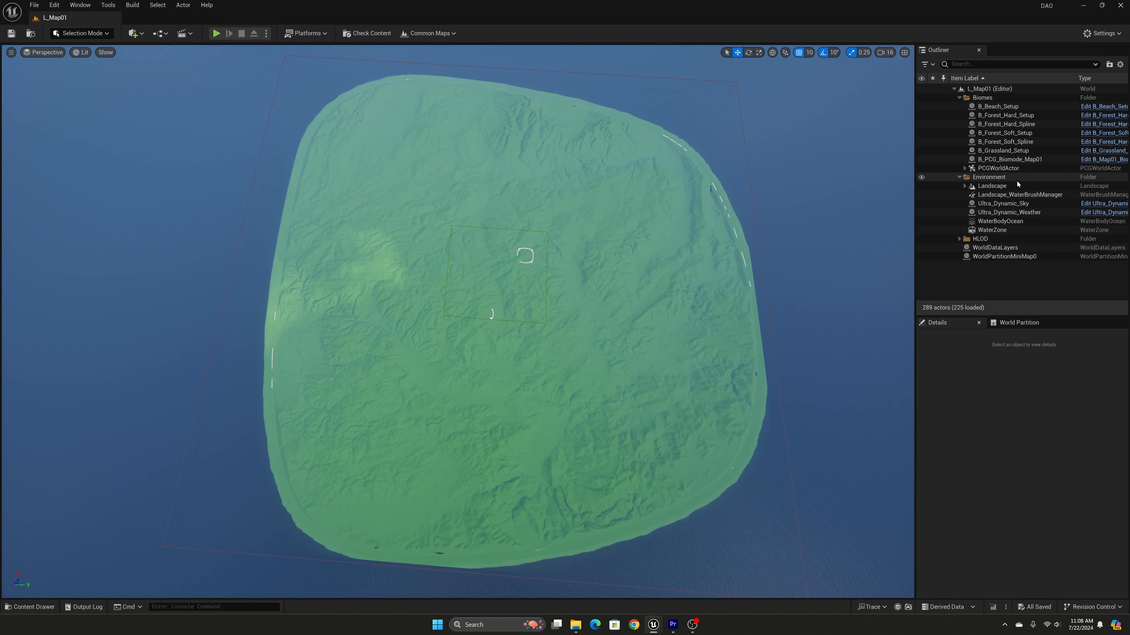
# Set the X and Y box extents of B_PCG_Biomode_Map01's Volume component to 100000 each
pyautogui.click(1011, 160)
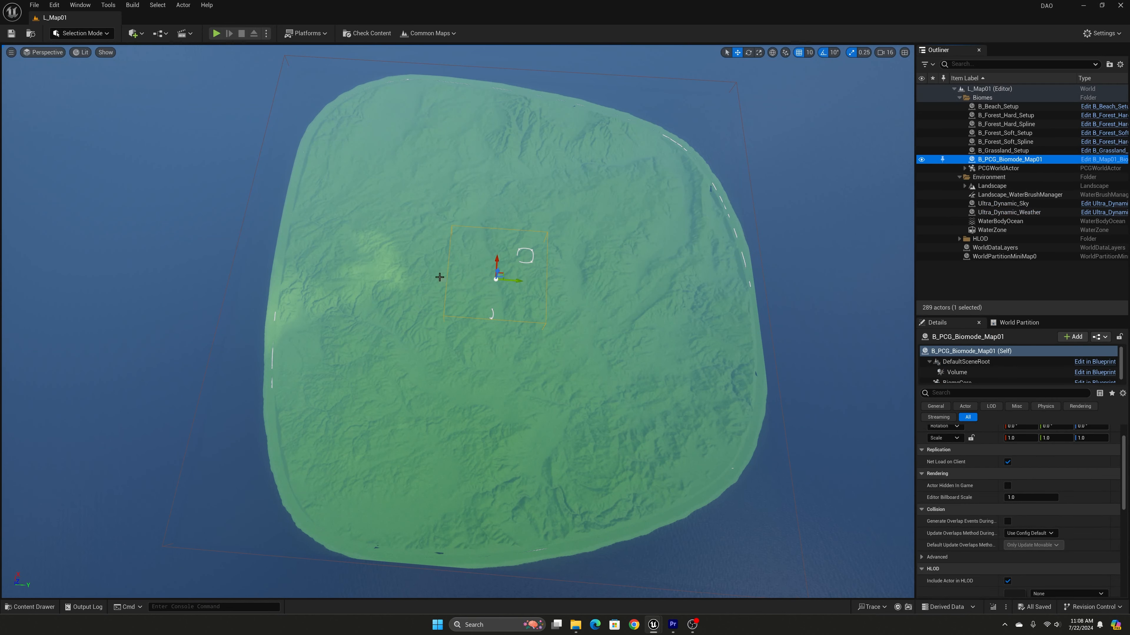
pyautogui.click(982, 372)
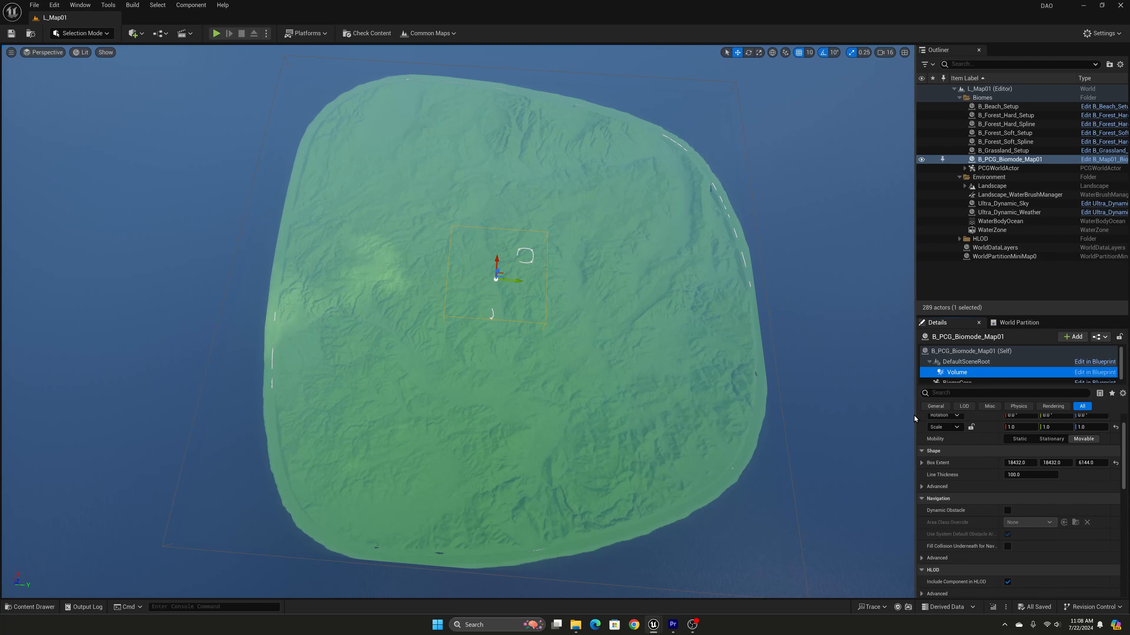
pyautogui.moveTo(915, 417); pyautogui.dragTo(786, 414)
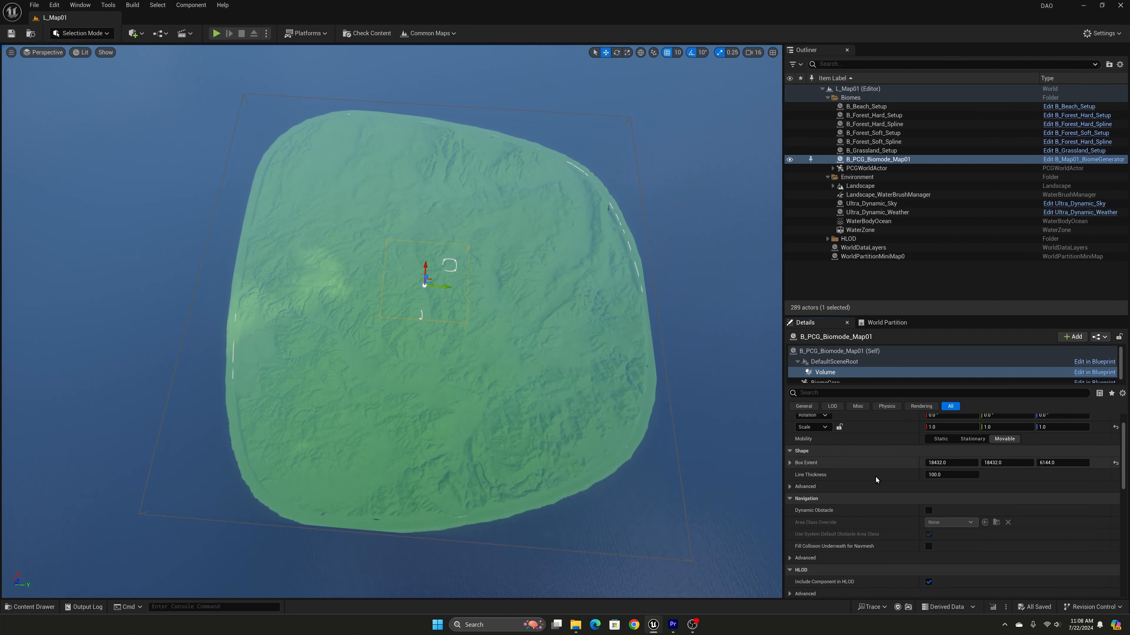
pyautogui.click(962, 465)
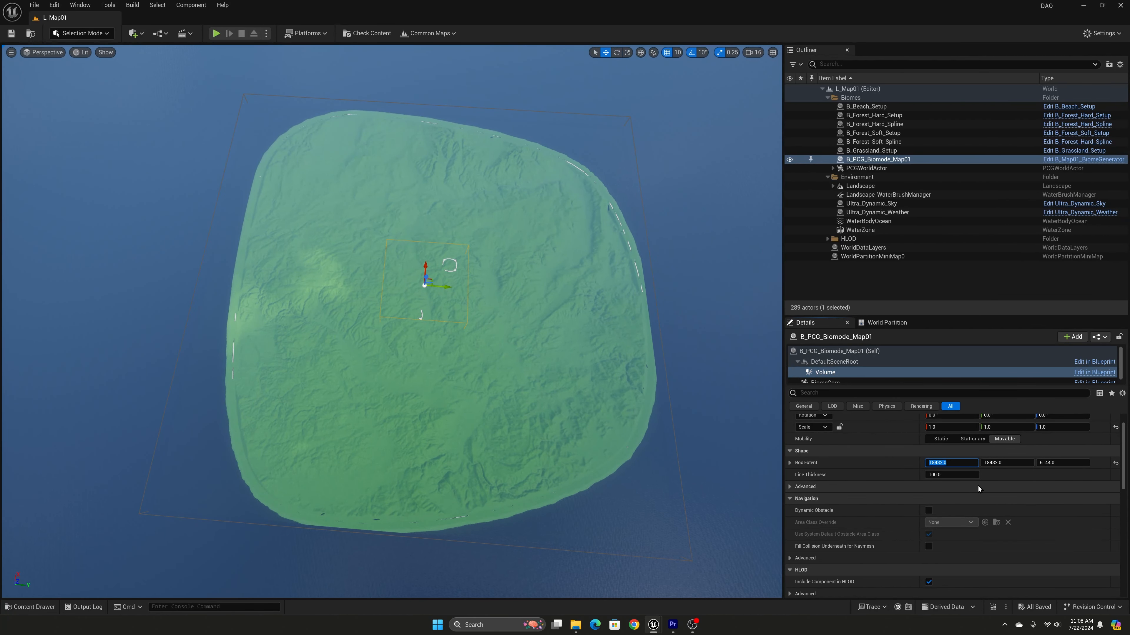
pyautogui.write('100000')
pyautogui.press('Return')
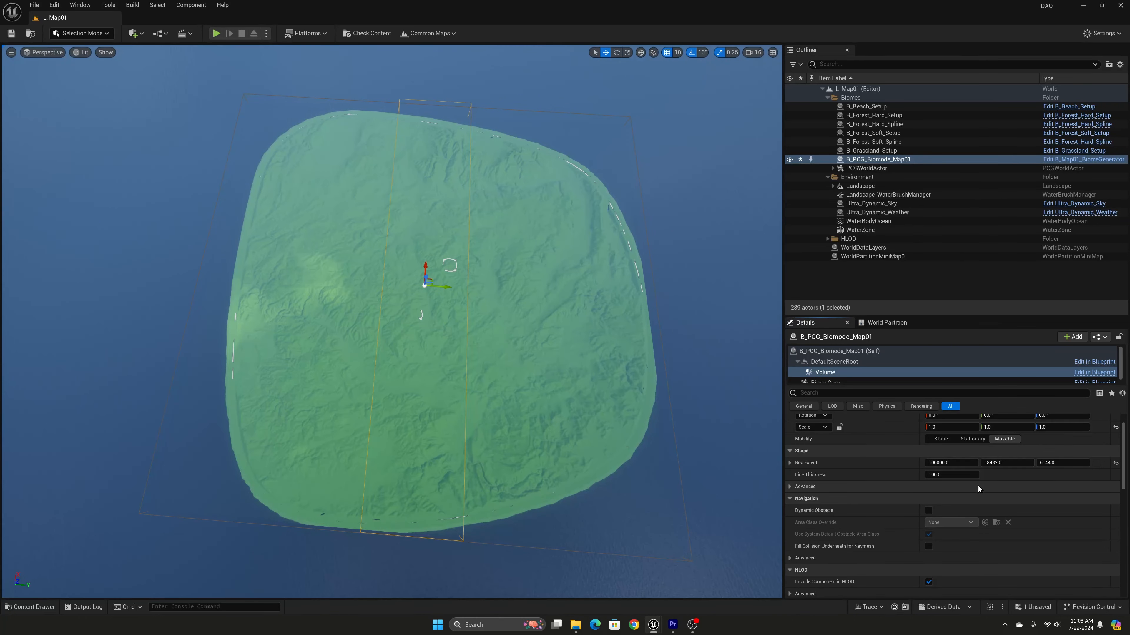
pyautogui.click(1007, 464)
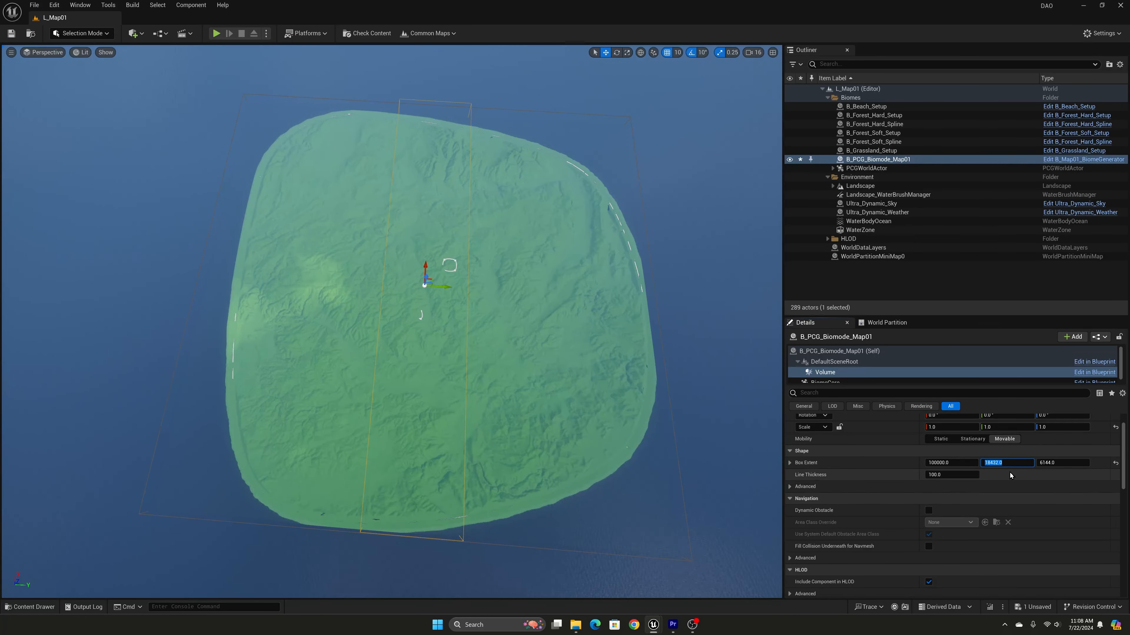
pyautogui.write('100000')
pyautogui.press('Return')
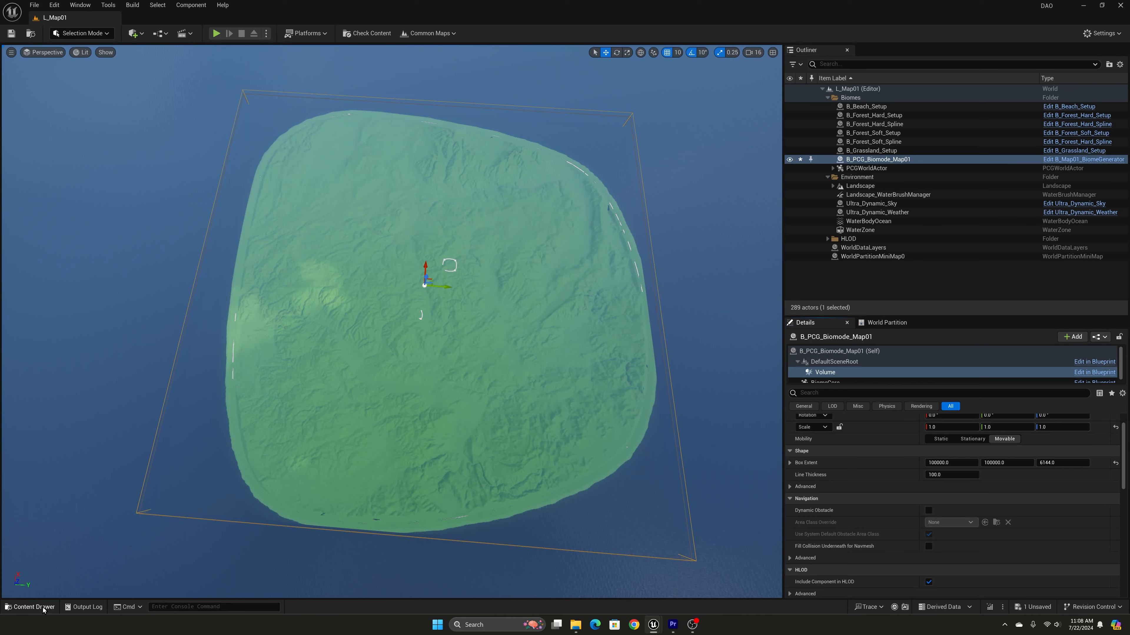
# Enable Debug Projection in the Map01_ProjectTexture graph instance and save the asset
pyautogui.click(31, 607)
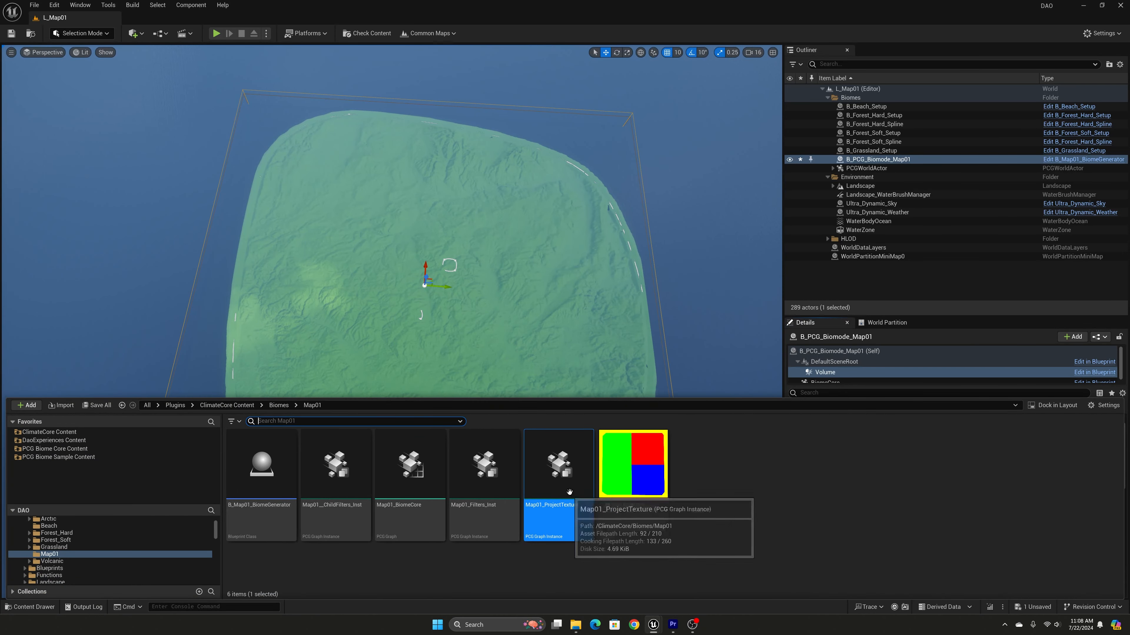
pyautogui.doubleClick(554, 519)
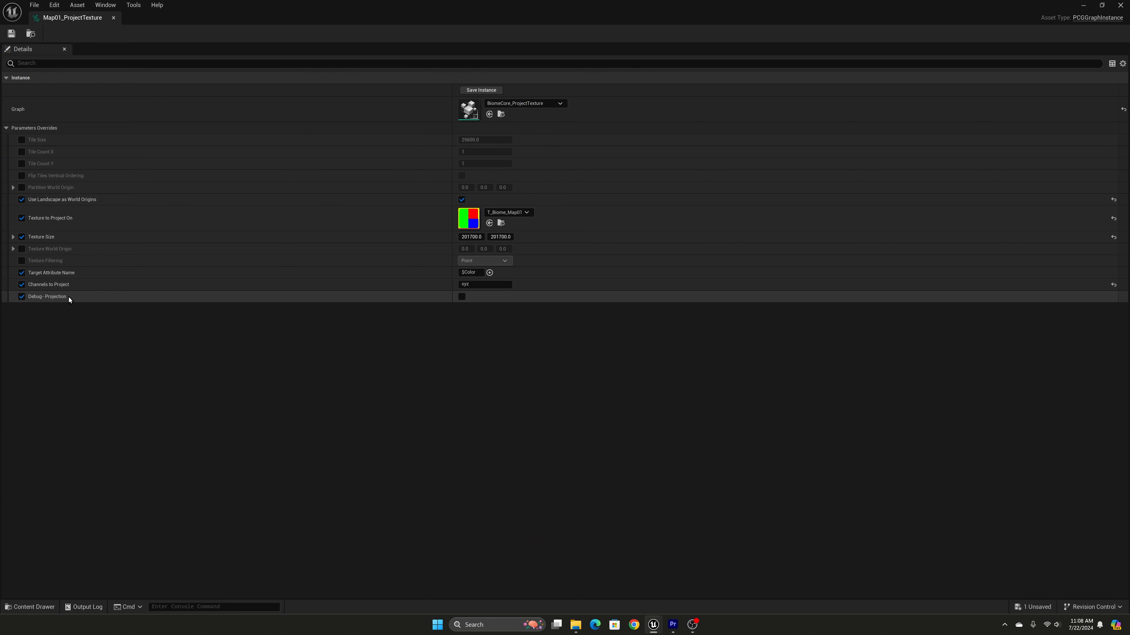
pyautogui.click(461, 297)
pyautogui.click(11, 33)
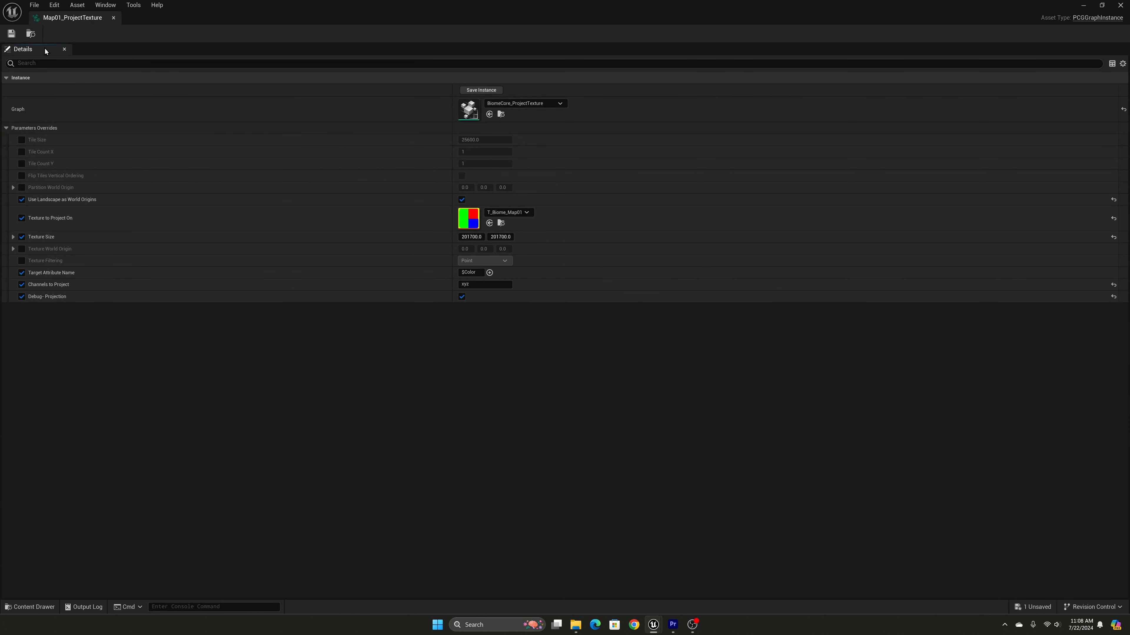
pyautogui.click(1081, 7)
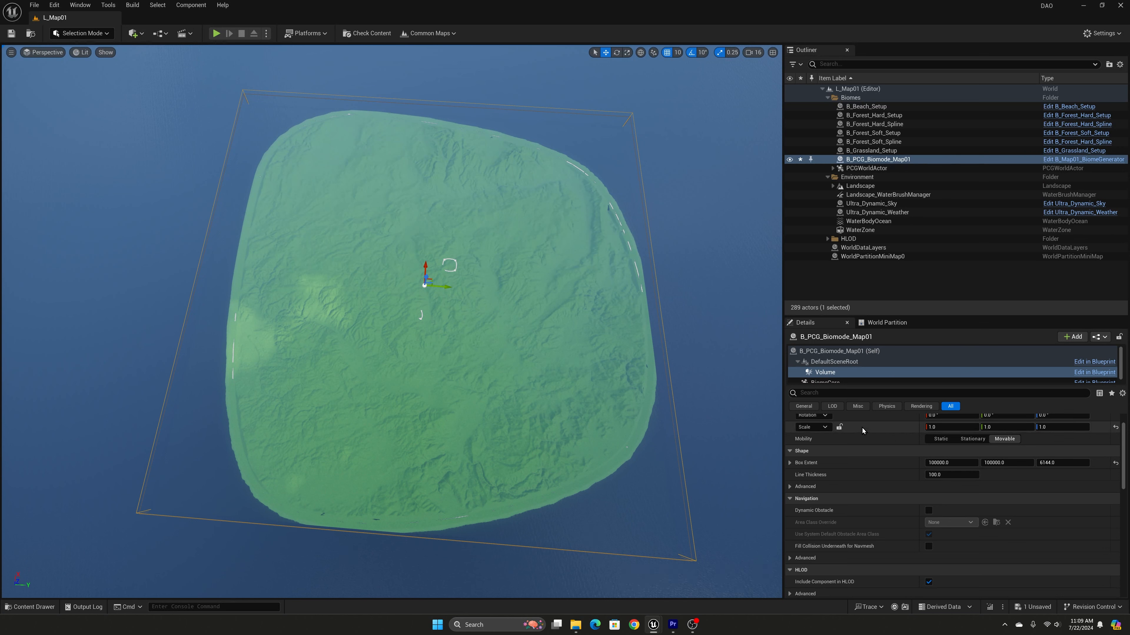
# Generate the PCG content from B_PCG_Biomode_Map01's BiomeCore component and inspect the projected biome colours across the landscape
pyautogui.scroll(-1, 827, 378)
pyautogui.click(825, 378)
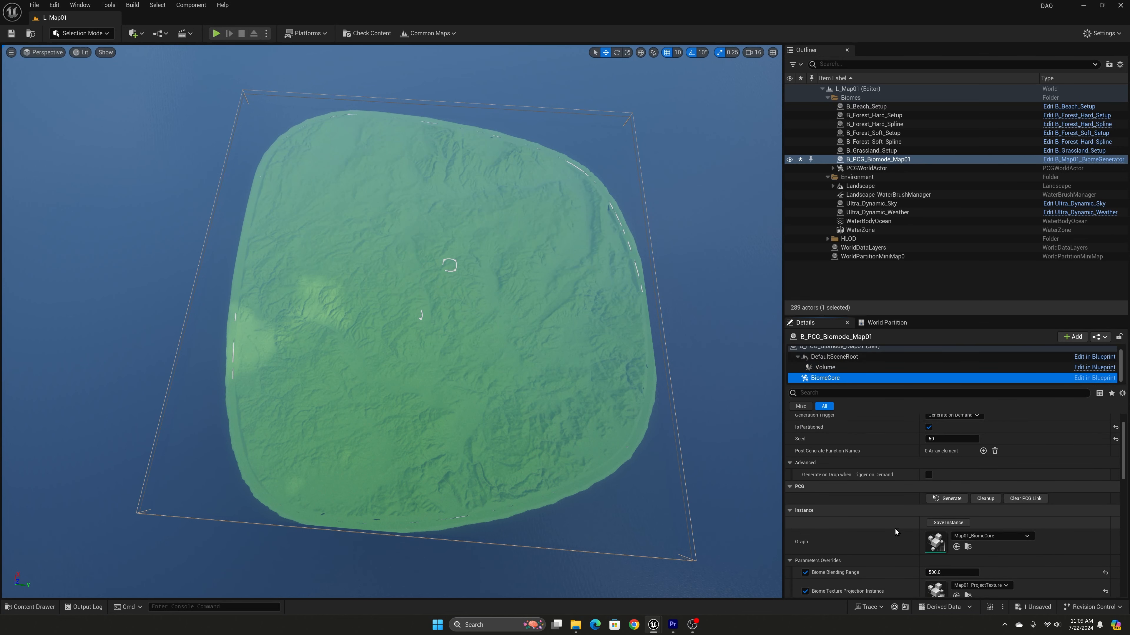
pyautogui.click(957, 500)
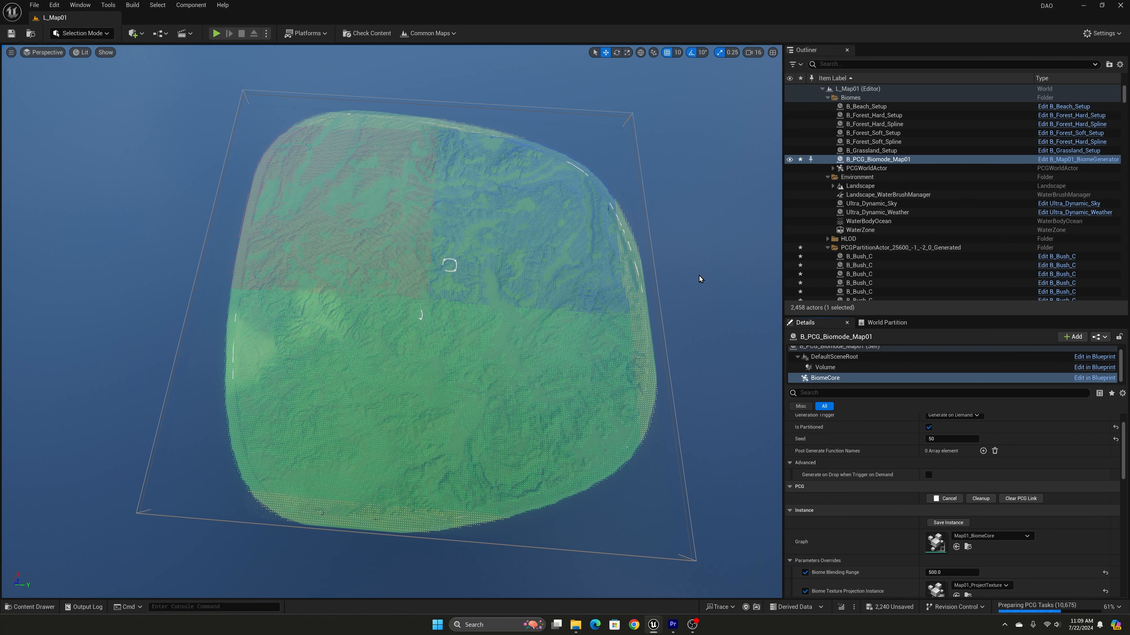
pyautogui.moveTo(700, 275); pyautogui.dragTo(533, 310, button='right')
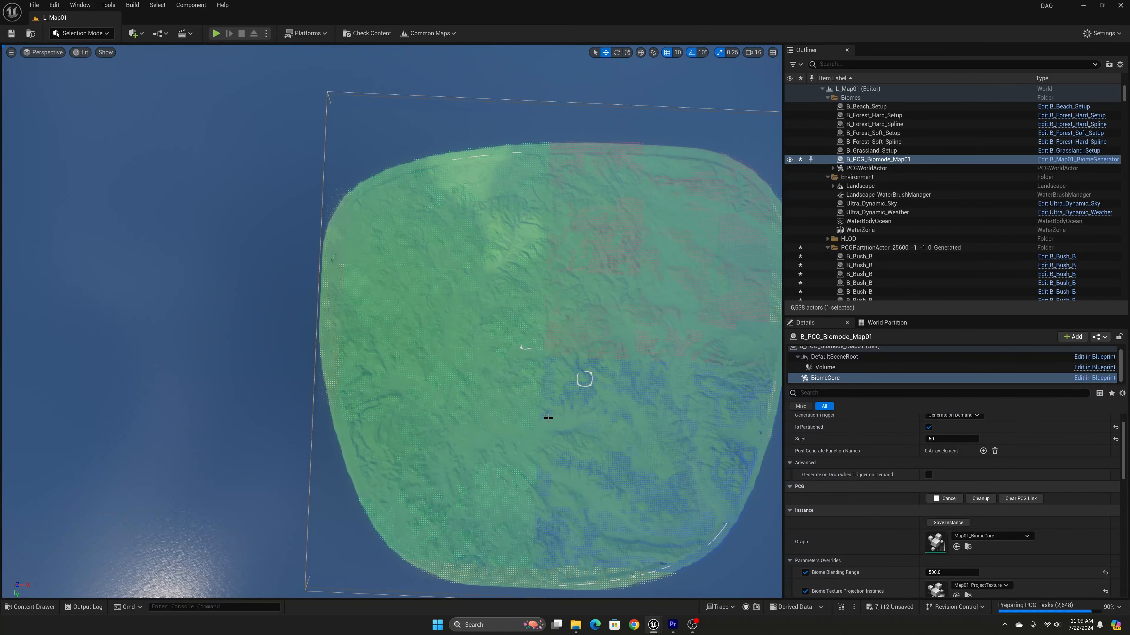
# Set both Texture Size values in the Map01_ProjectTexture instance to 101700 and save it
pyautogui.click(42, 607)
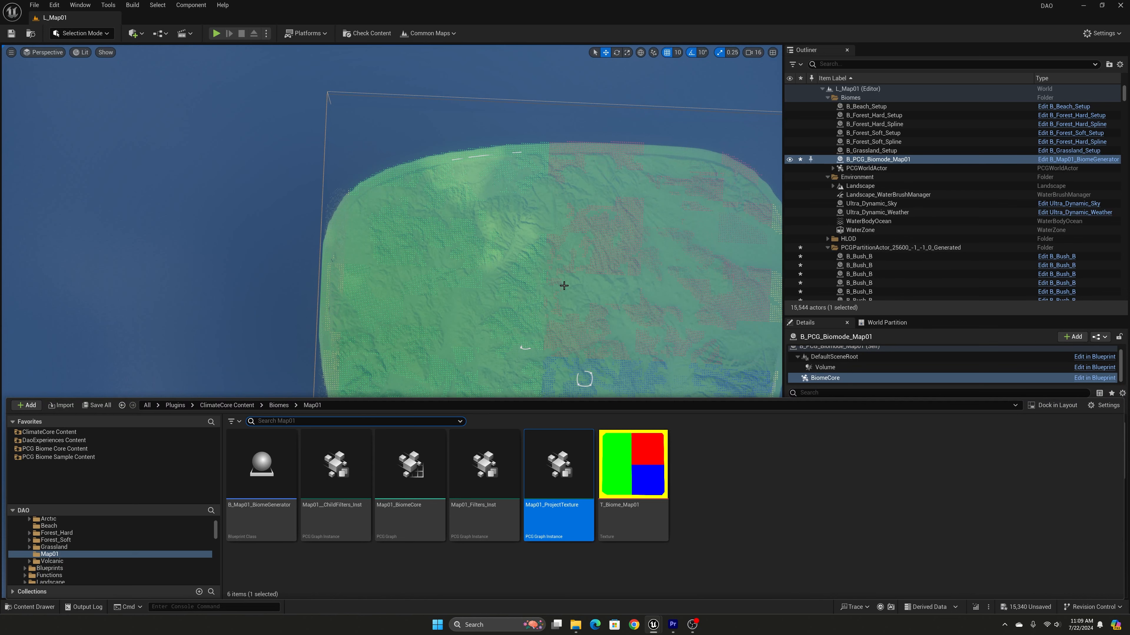
pyautogui.click(569, 526)
pyautogui.doubleClick(569, 527)
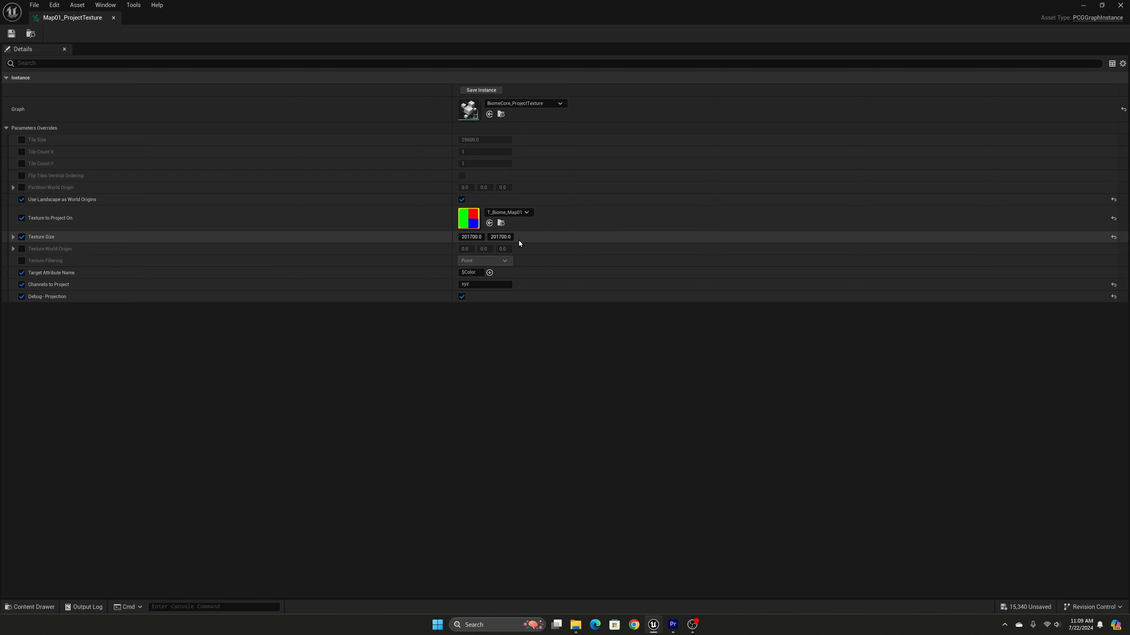
pyautogui.click(471, 237)
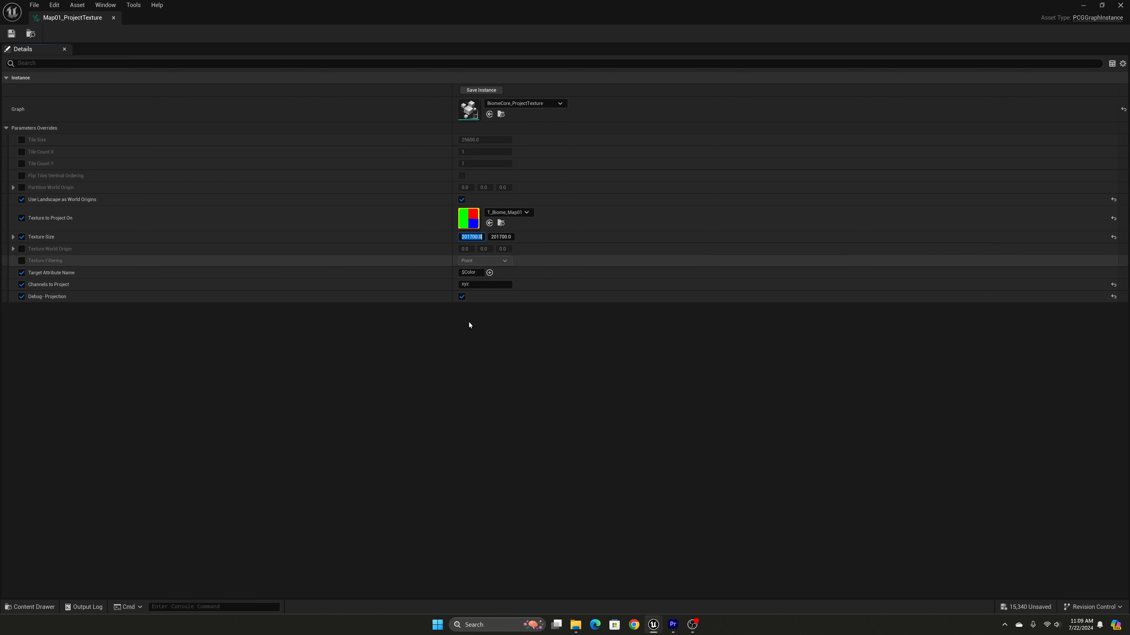
pyautogui.press('Home')
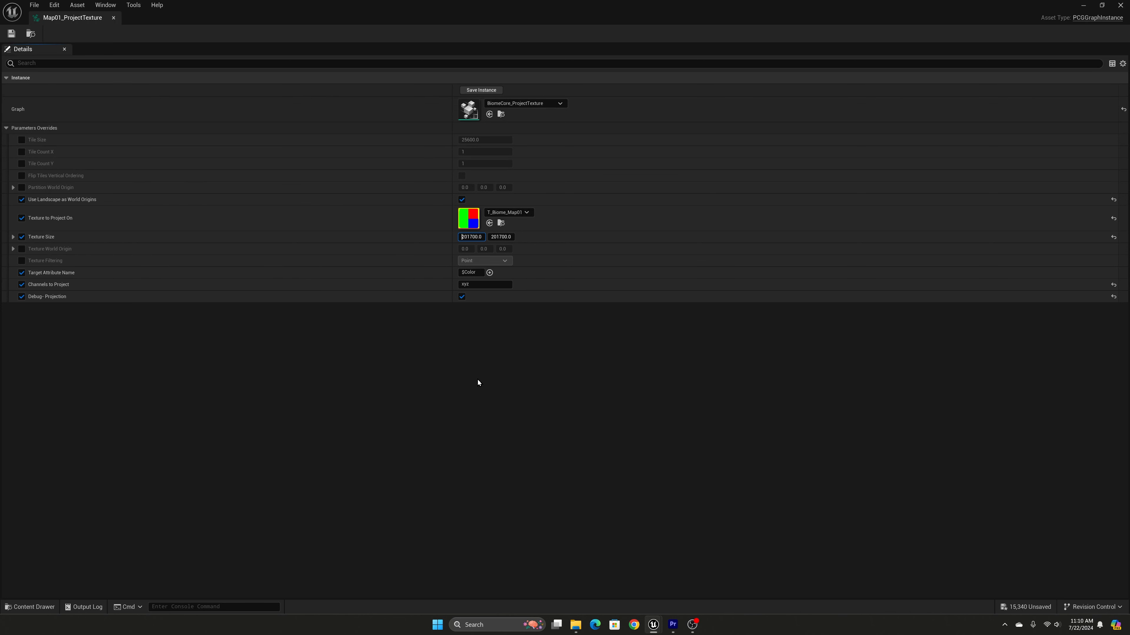
pyautogui.hotkey('shift', 'Right')
pyautogui.press('Tab')
pyautogui.press('Home')
pyautogui.hotkey('shift', 'Right')
pyautogui.write('1')
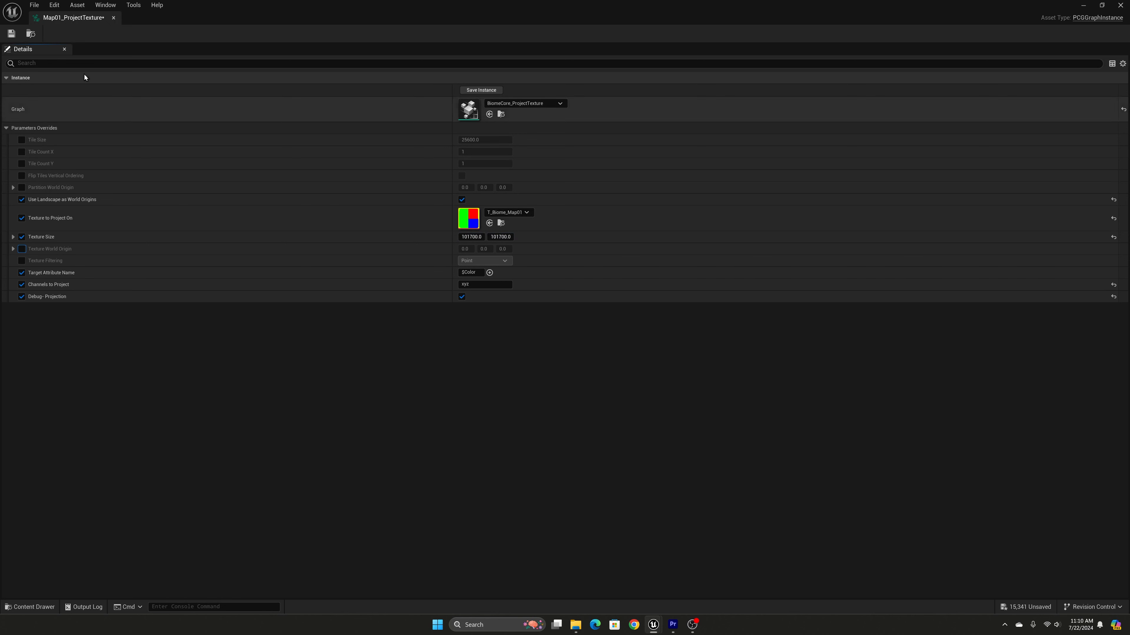
pyautogui.click(13, 35)
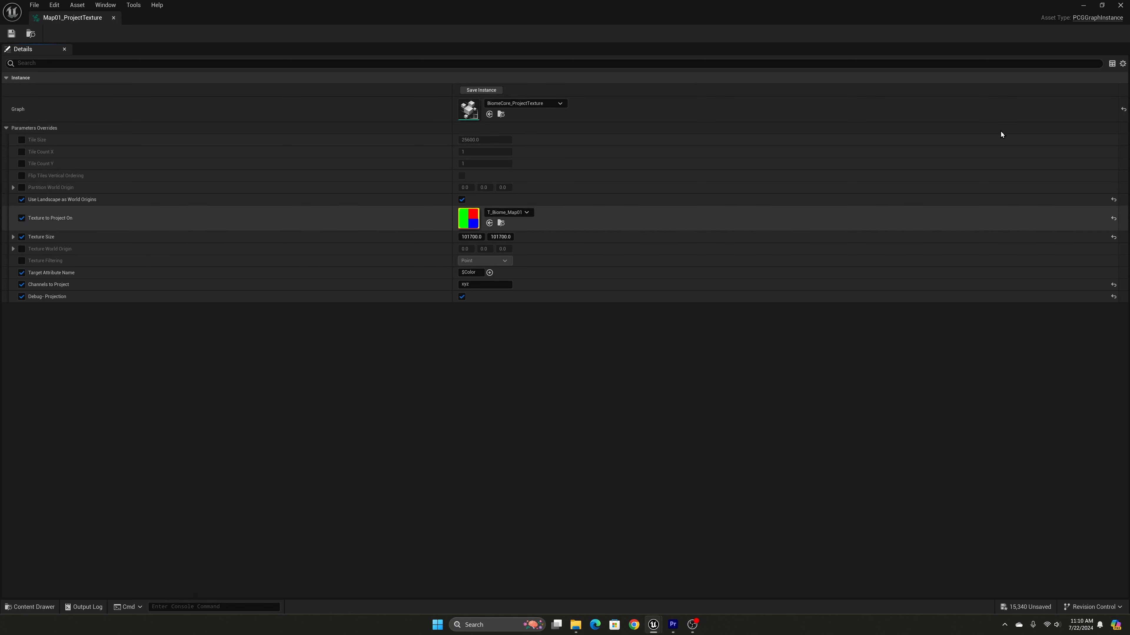
pyautogui.click(1119, 6)
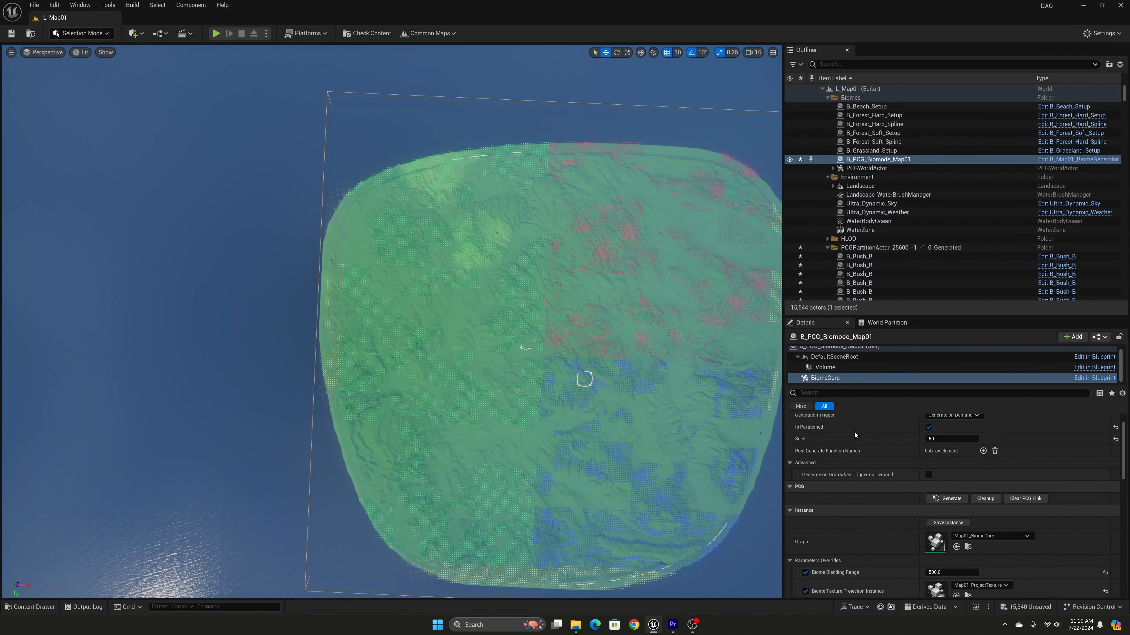
# Regenerate the BiomeCore PCG content with the reduced texture size and reopen the Map01_ProjectTexture instance
pyautogui.click(948, 501)
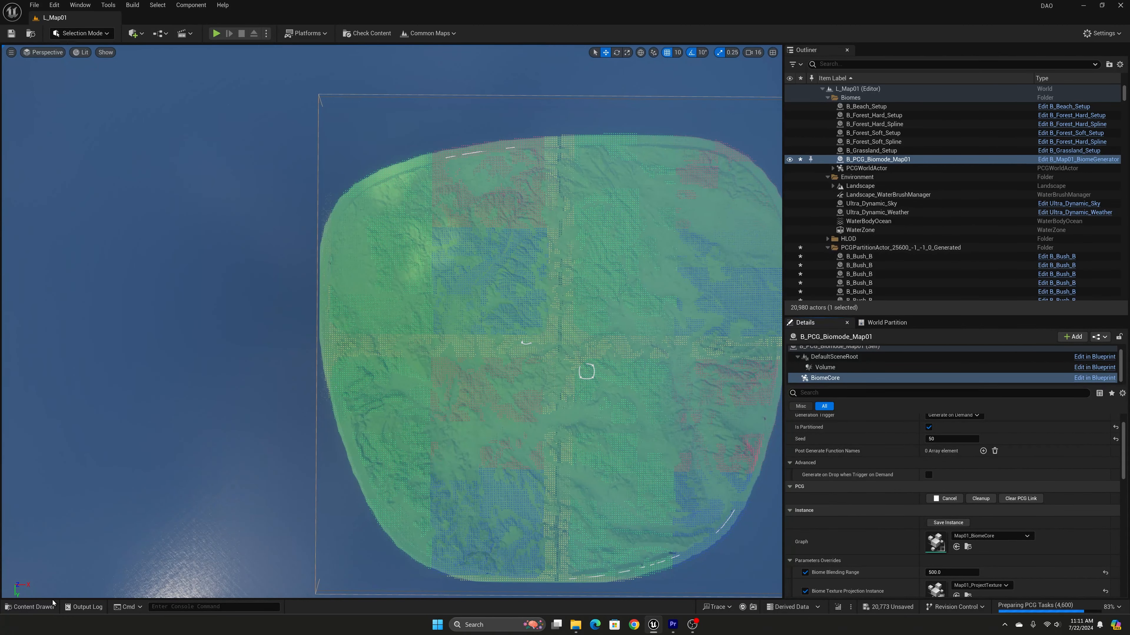
pyautogui.click(42, 608)
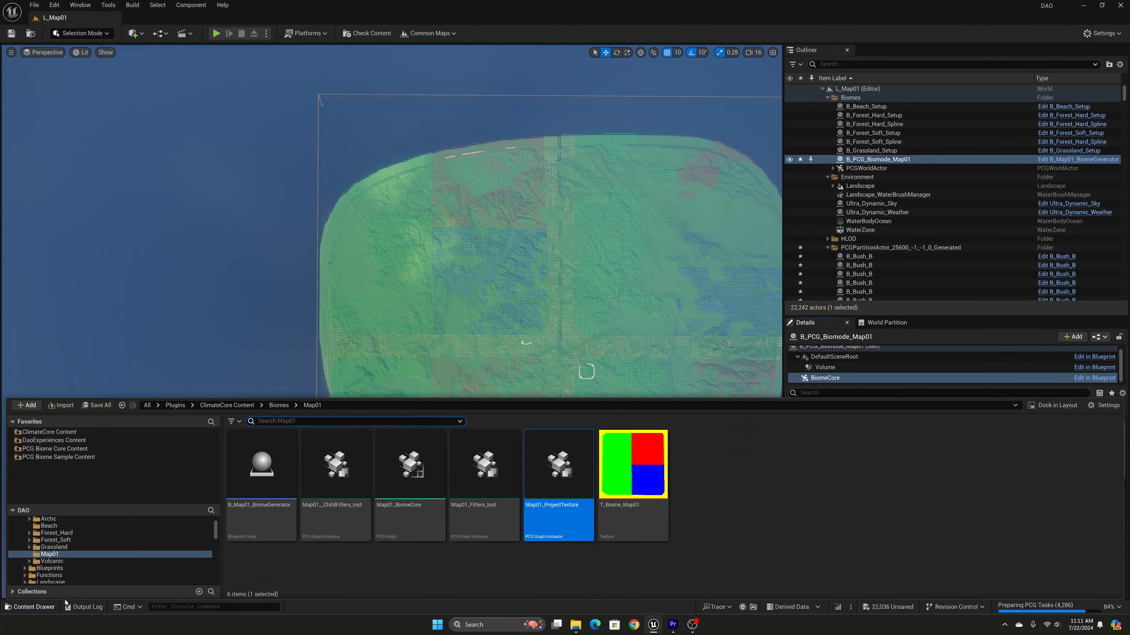
pyautogui.doubleClick(562, 500)
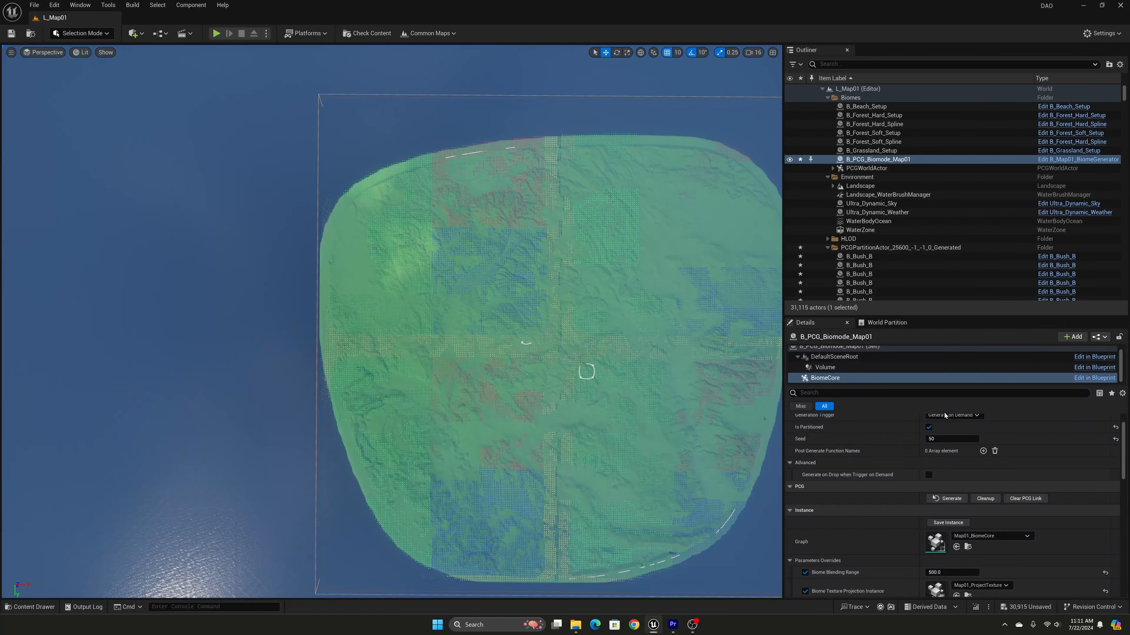
pyautogui.click(843, 368)
pyautogui.click(960, 464)
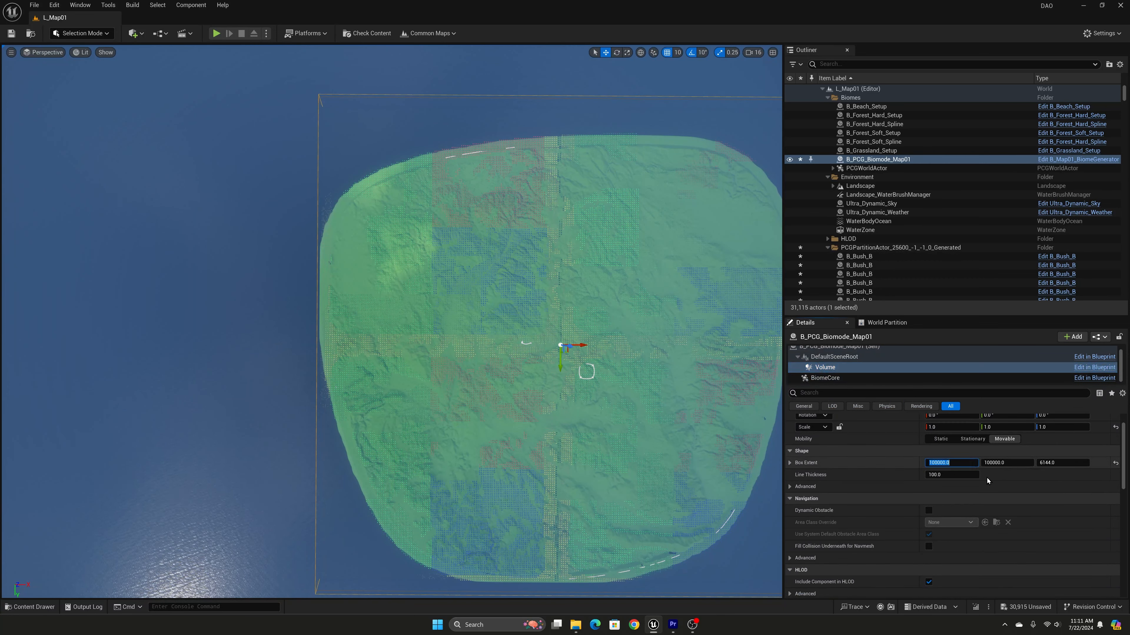
pyautogui.write('18432')
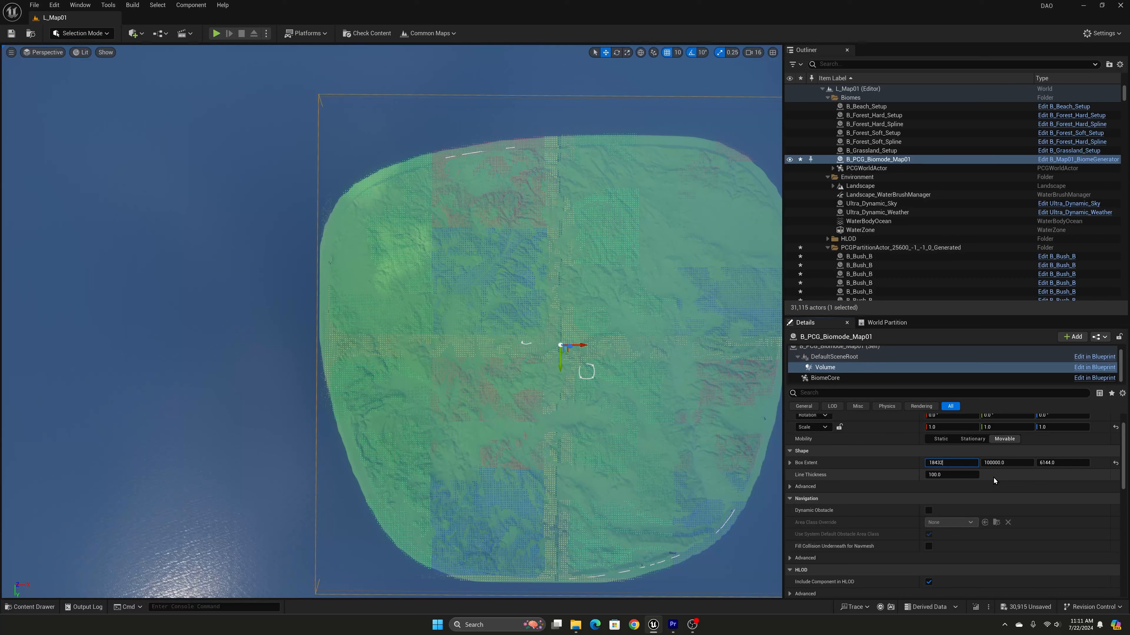
pyautogui.press('Escape')
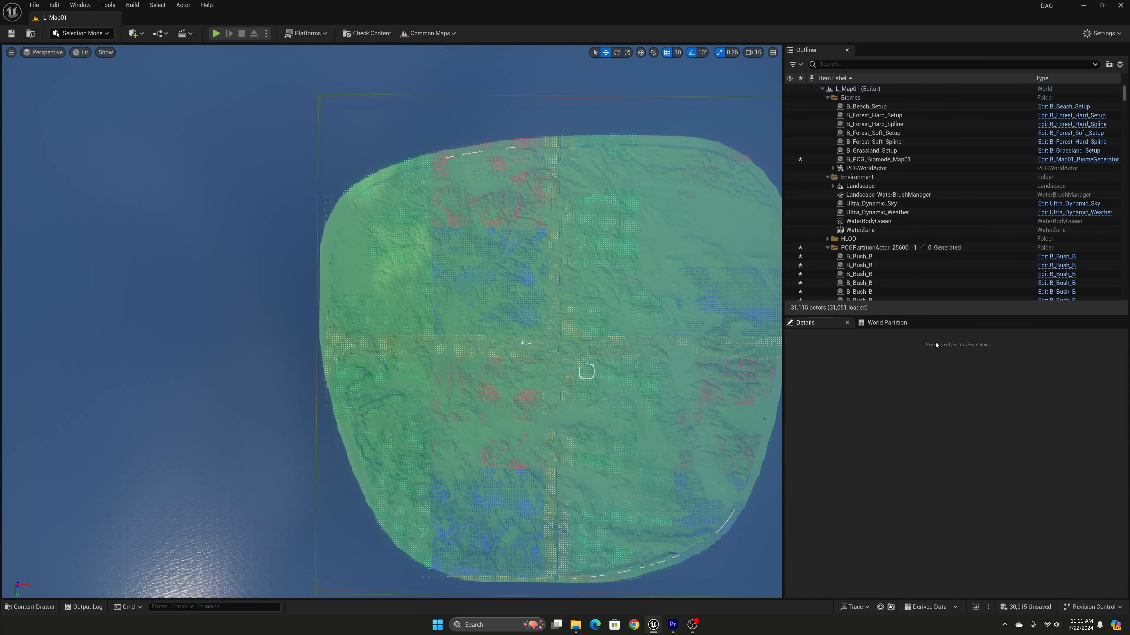
# Clean up the generated PCG content of B_PCG_Biomode_Map01 from its BiomeCore component
pyautogui.click(885, 160)
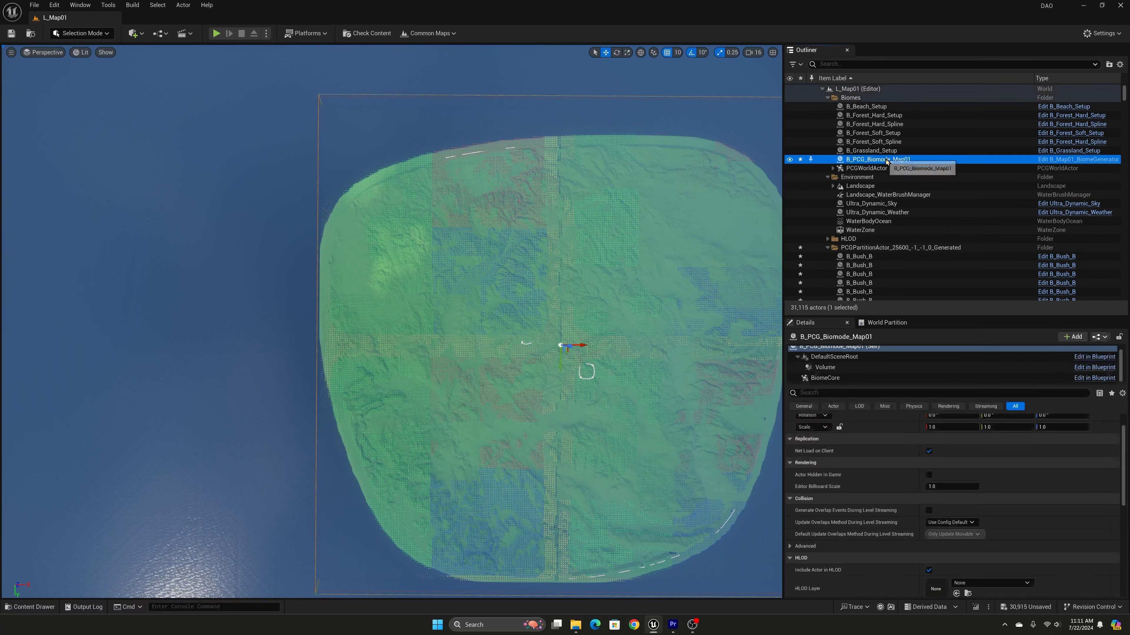
pyautogui.scroll(1, 863, 430)
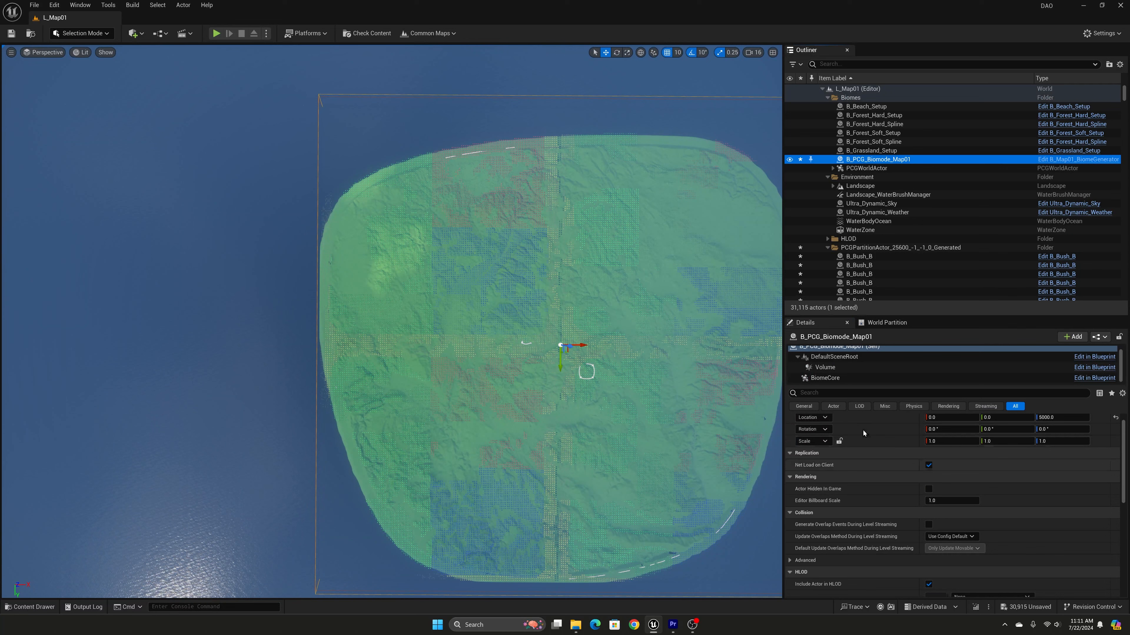
pyautogui.click(839, 378)
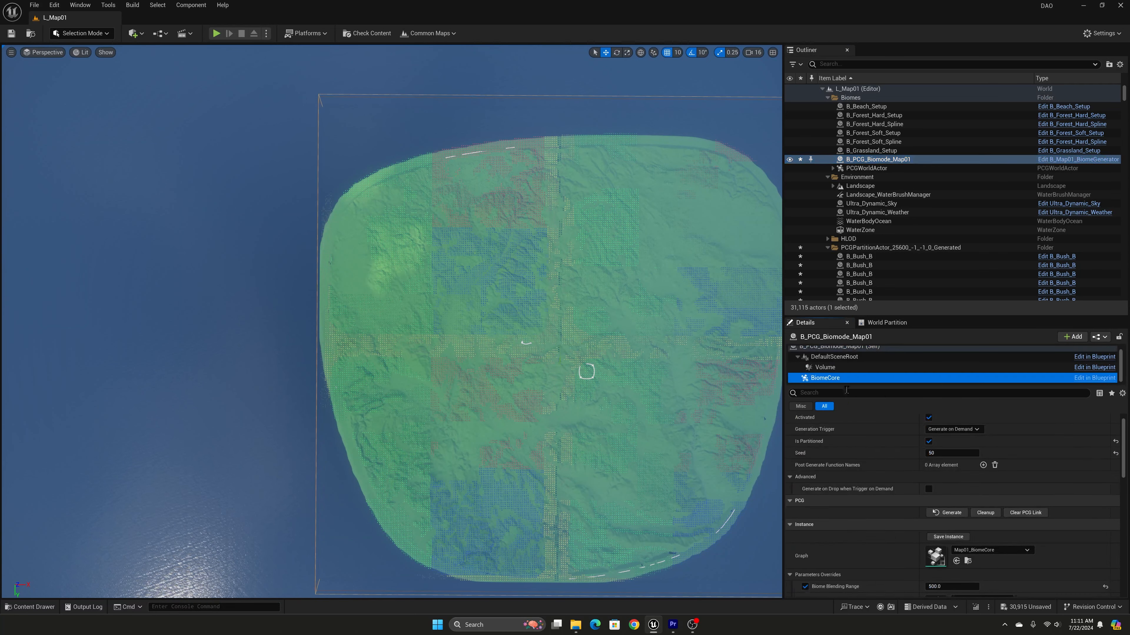
pyautogui.click(986, 513)
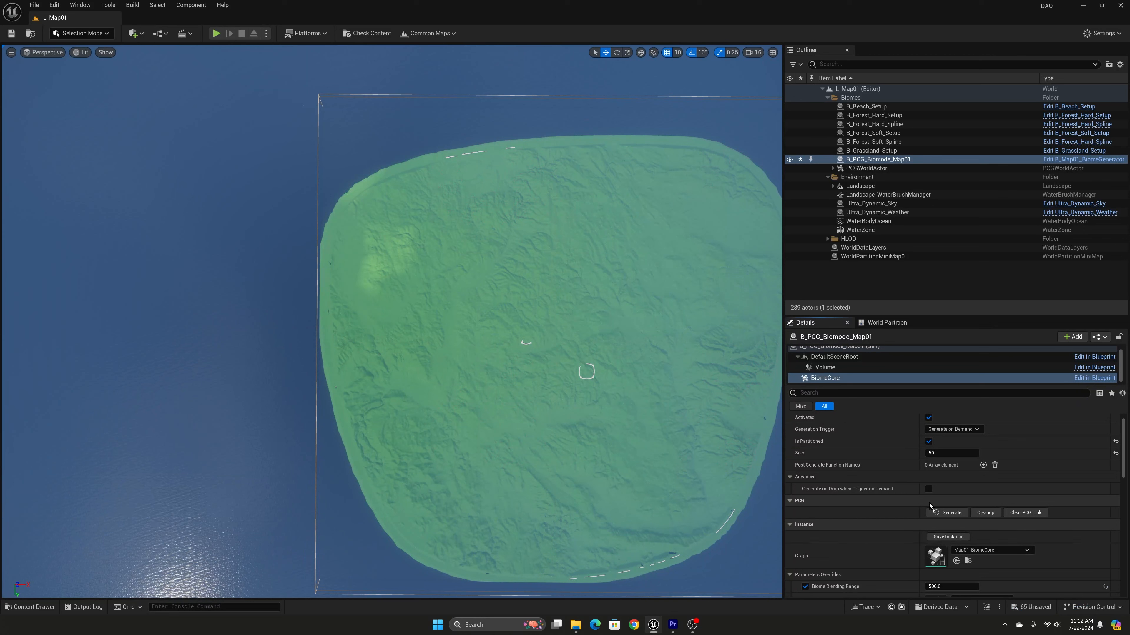
# Set the X box extent of B_PCG_Biomode_Map01's Volume component to 18432
pyautogui.click(838, 369)
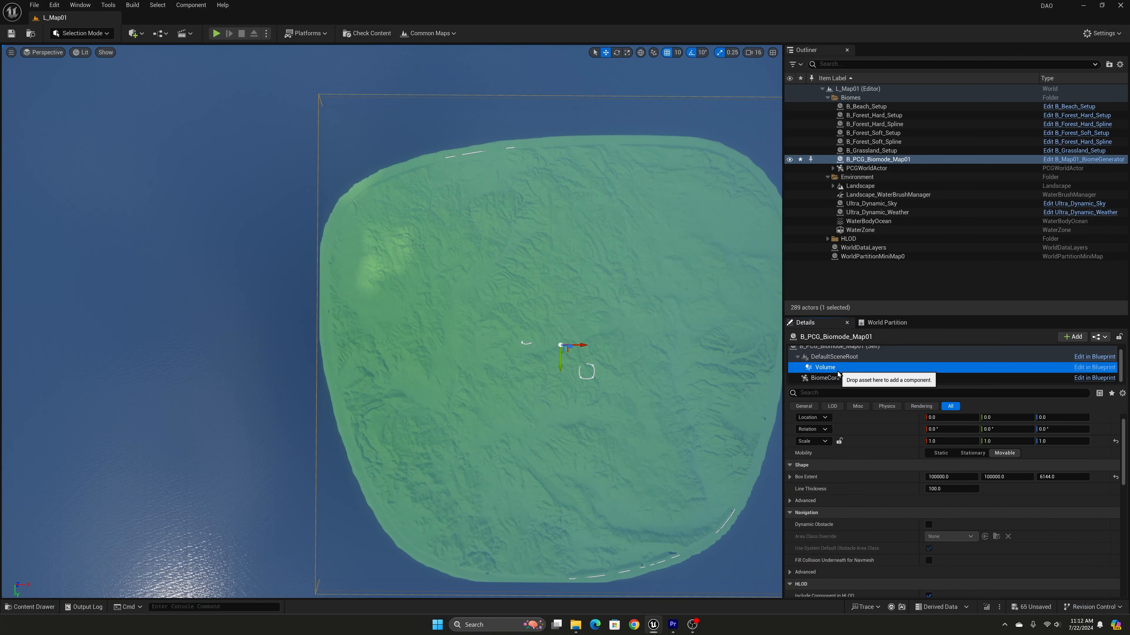
pyautogui.click(961, 478)
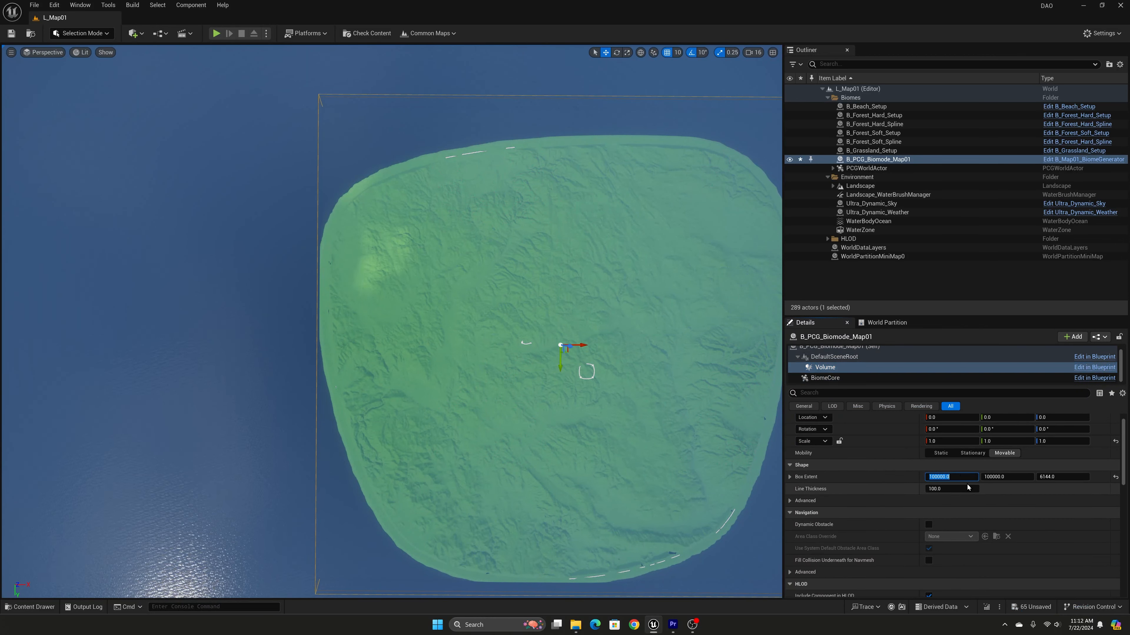
pyautogui.write('18432')
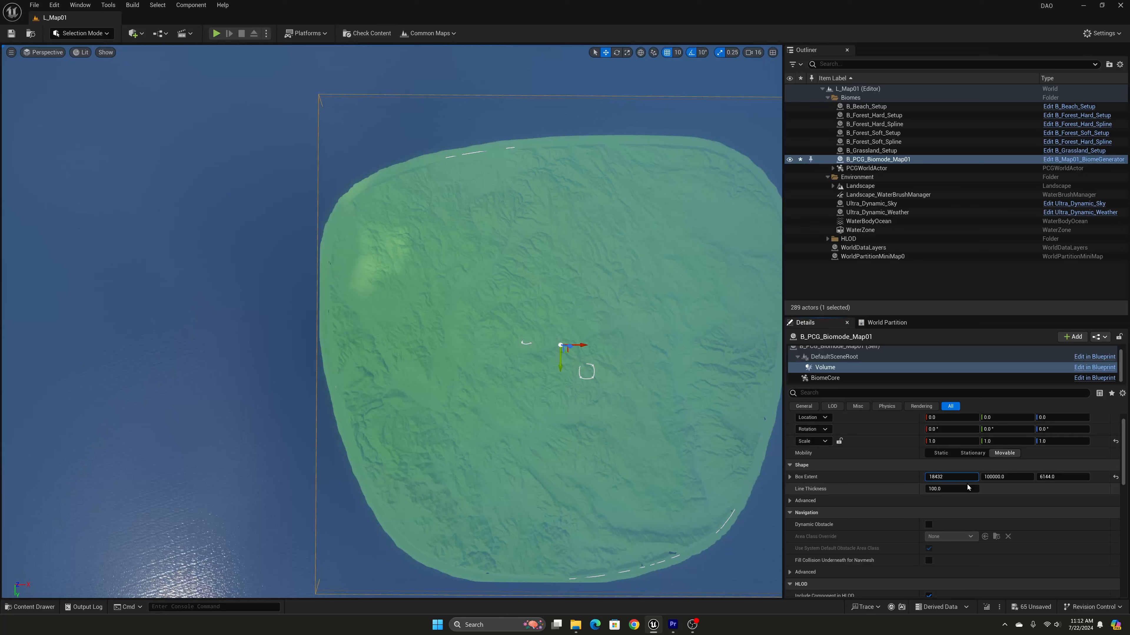
pyautogui.press('Return')
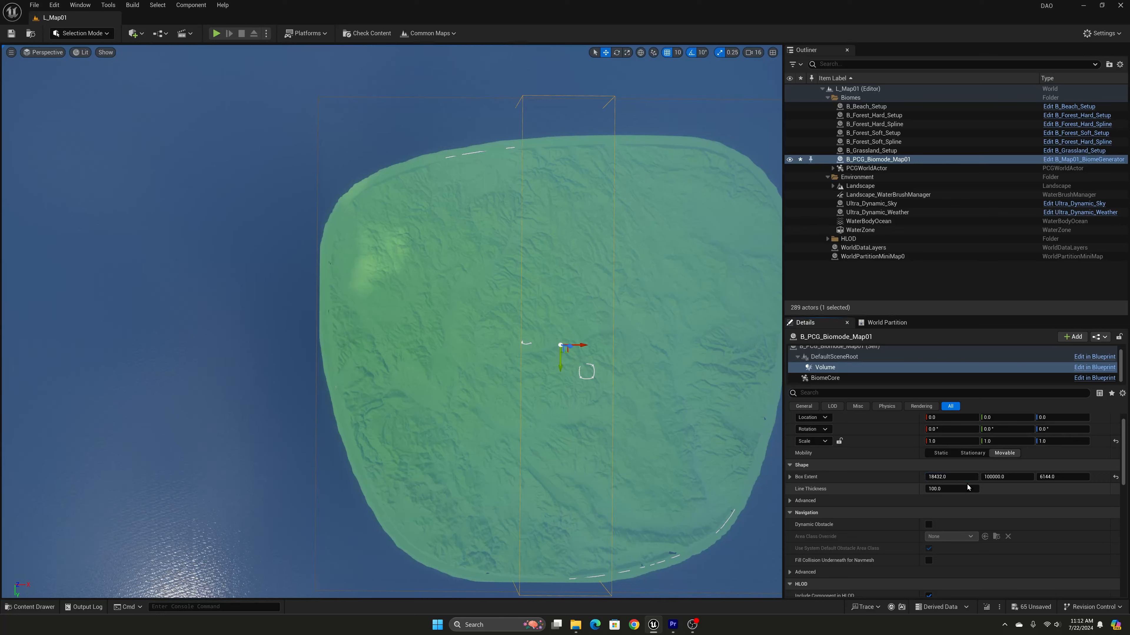
# Set the Y box extent of B_PCG_Biomode_Map01's Volume component to 18432
pyautogui.click(1008, 477)
pyautogui.write('14')
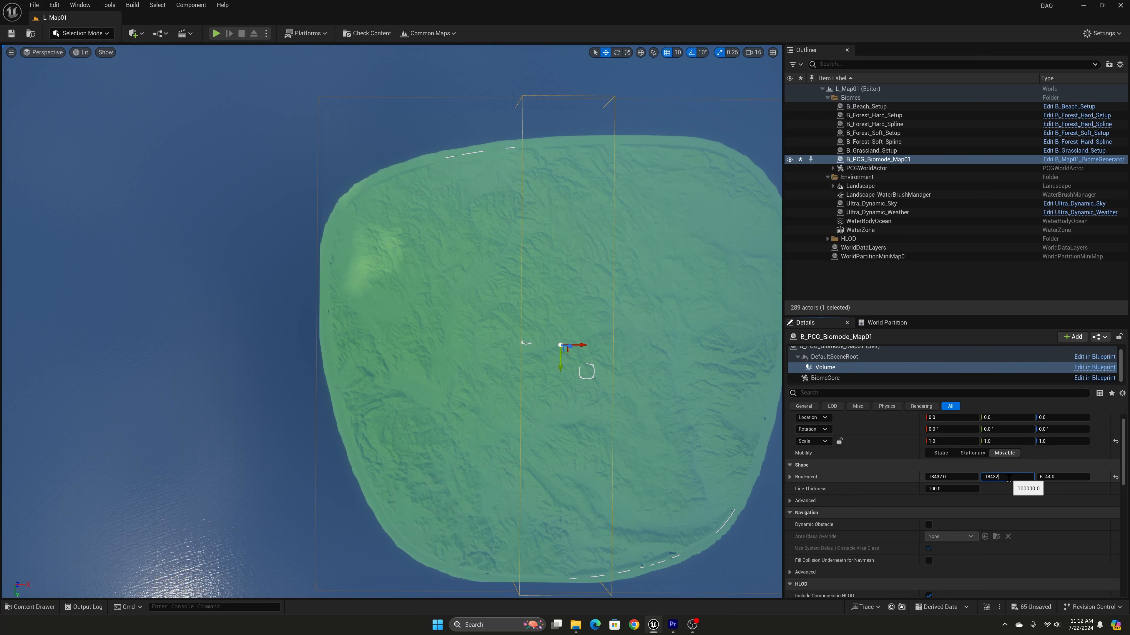
pyautogui.write('432')
pyautogui.press('Return')
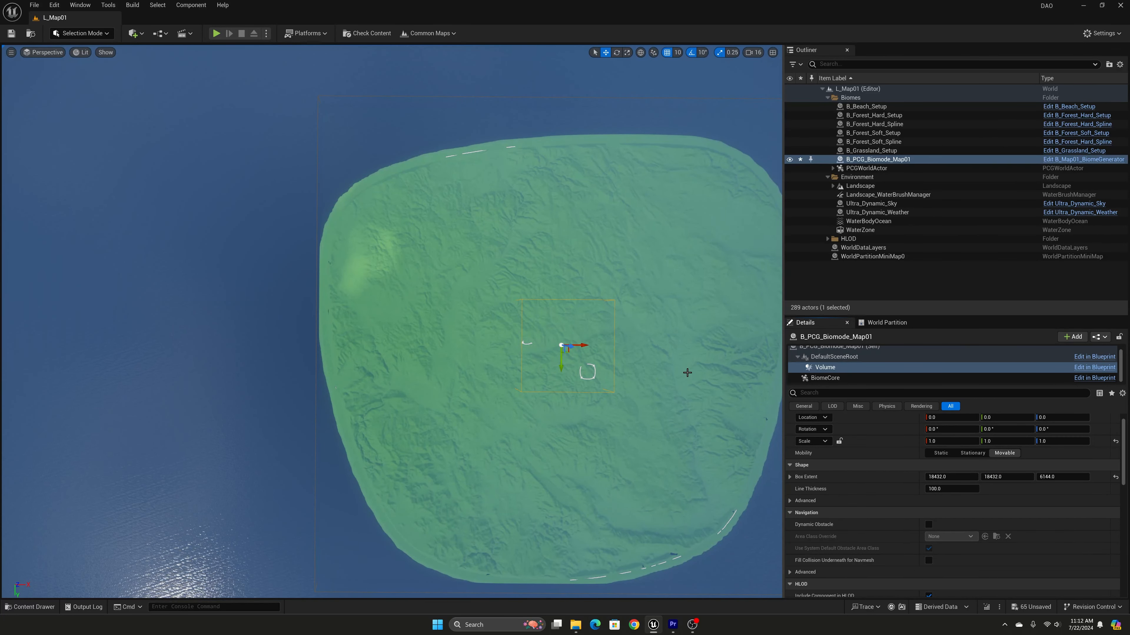
# Generate the PCG content from the BiomeCore component and inspect the resulting points inside the reduced volume up close
pyautogui.click(845, 379)
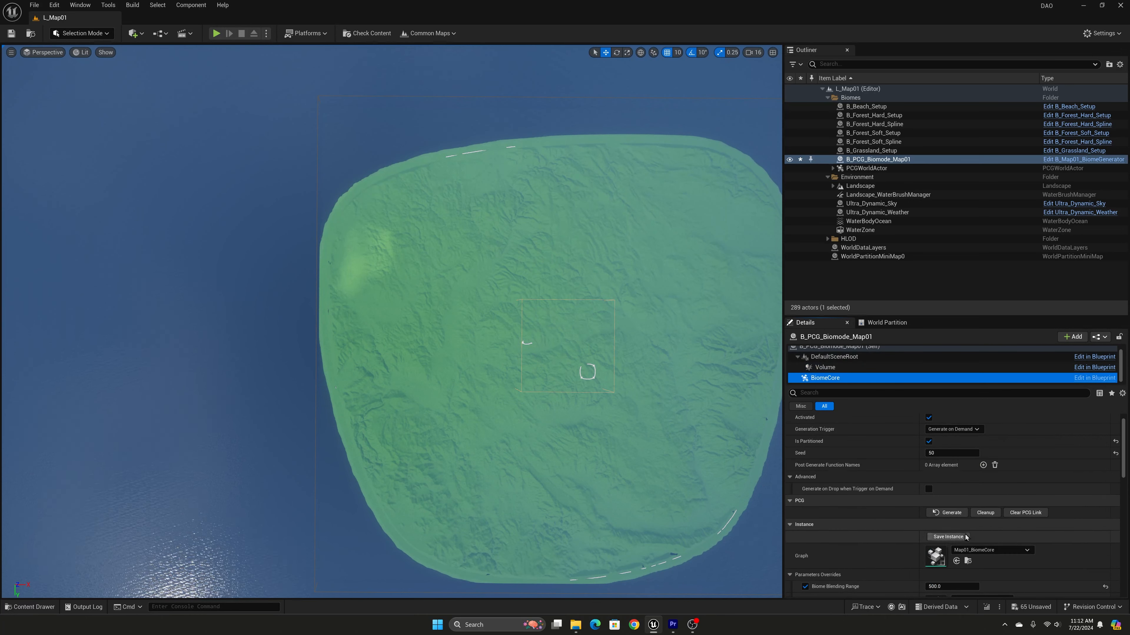
pyautogui.click(960, 515)
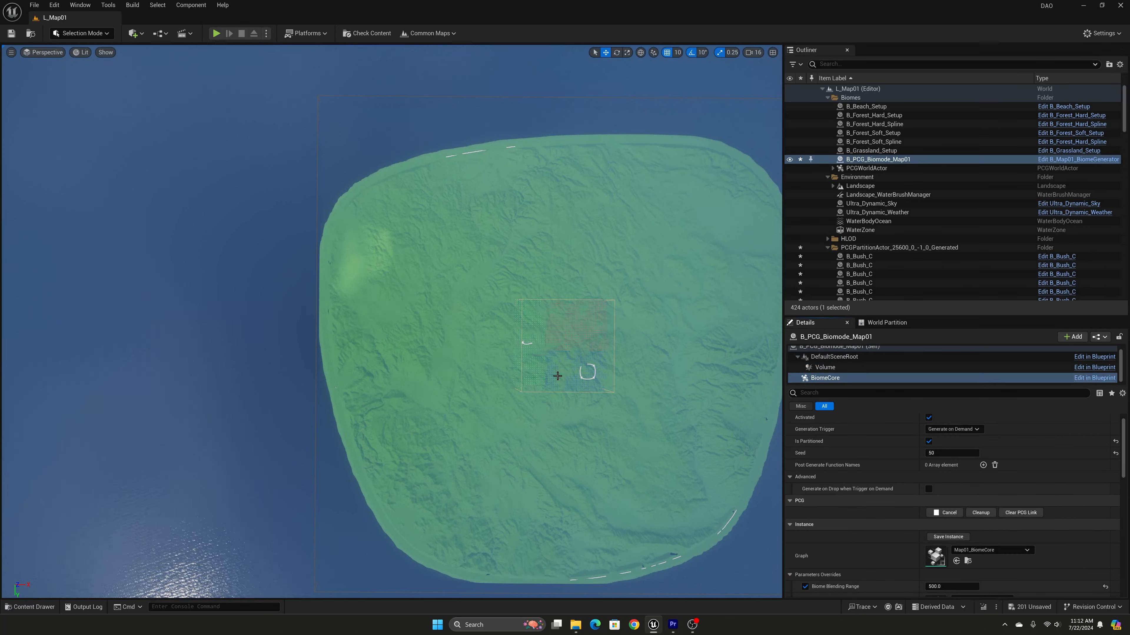
pyautogui.rightClick(570, 383)
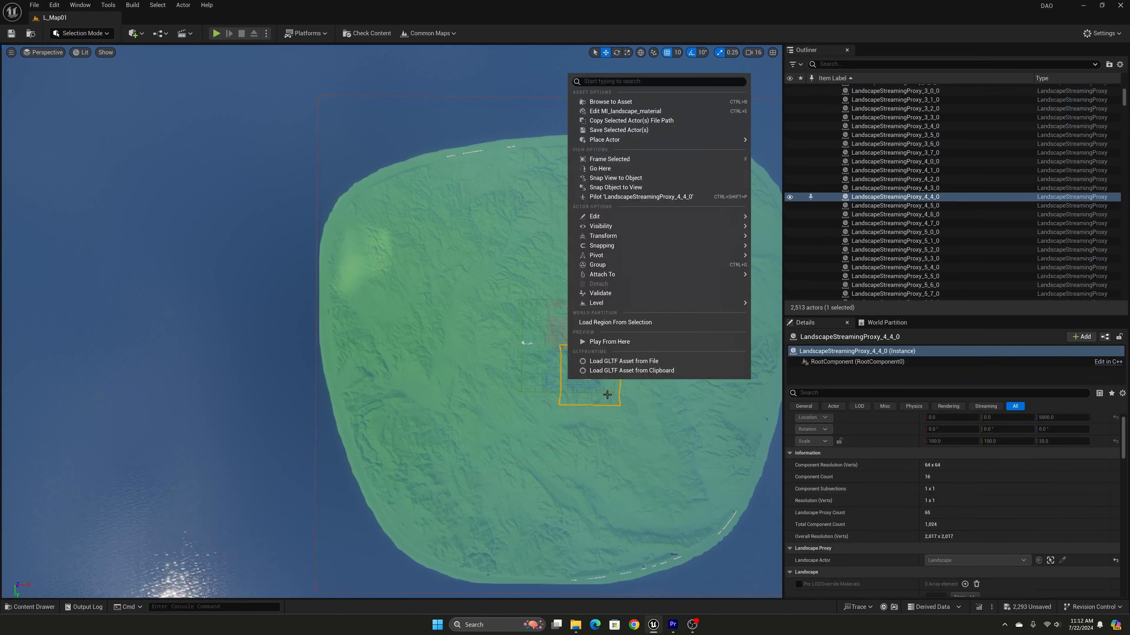
pyautogui.click(554, 402)
pyautogui.moveTo(632, 412); pyautogui.dragTo(692, 407, button='right')
pyautogui.press('w')
pyautogui.press('w')
pyautogui.moveTo(584, 358); pyautogui.dragTo(597, 359, button='right')
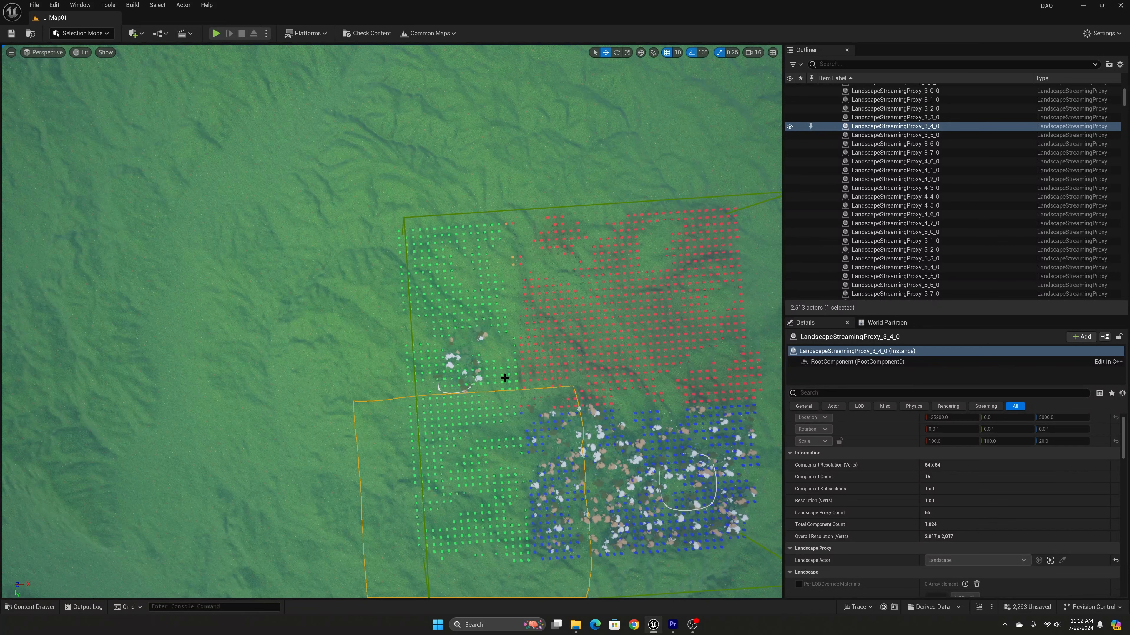
# Enable Debug - Display Biome Cache on the BiomeCore component of B_PCG_Biomode_Map01 and regenerate its PCG content
pyautogui.scroll(10, 971, 155)
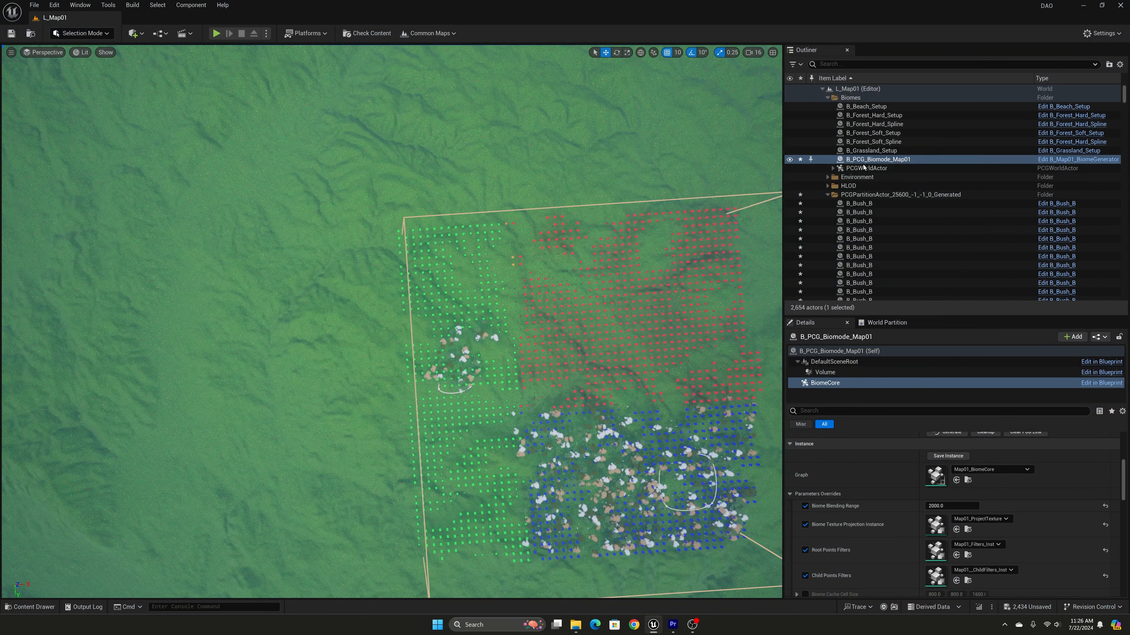
pyautogui.click(876, 160)
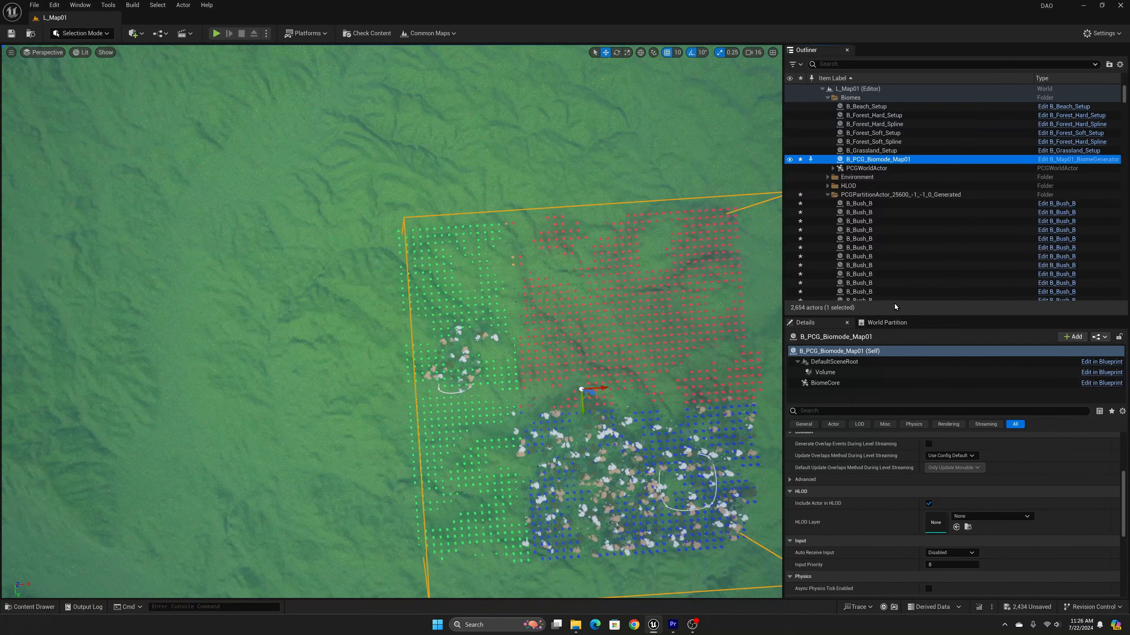
pyautogui.moveTo(892, 316); pyautogui.dragTo(893, 235)
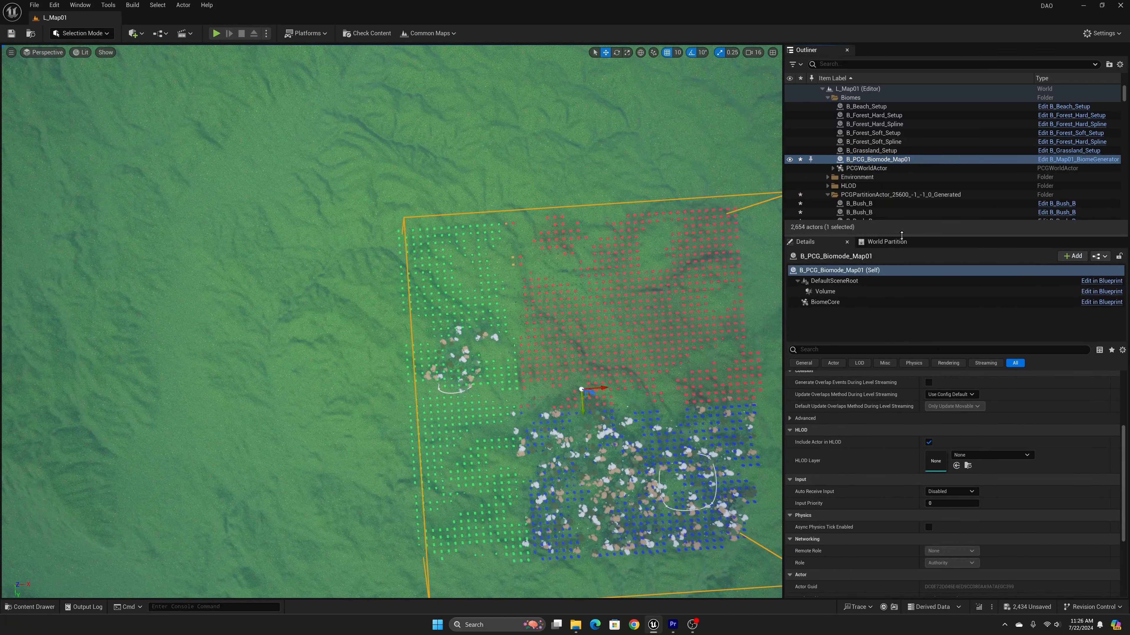
pyautogui.click(832, 305)
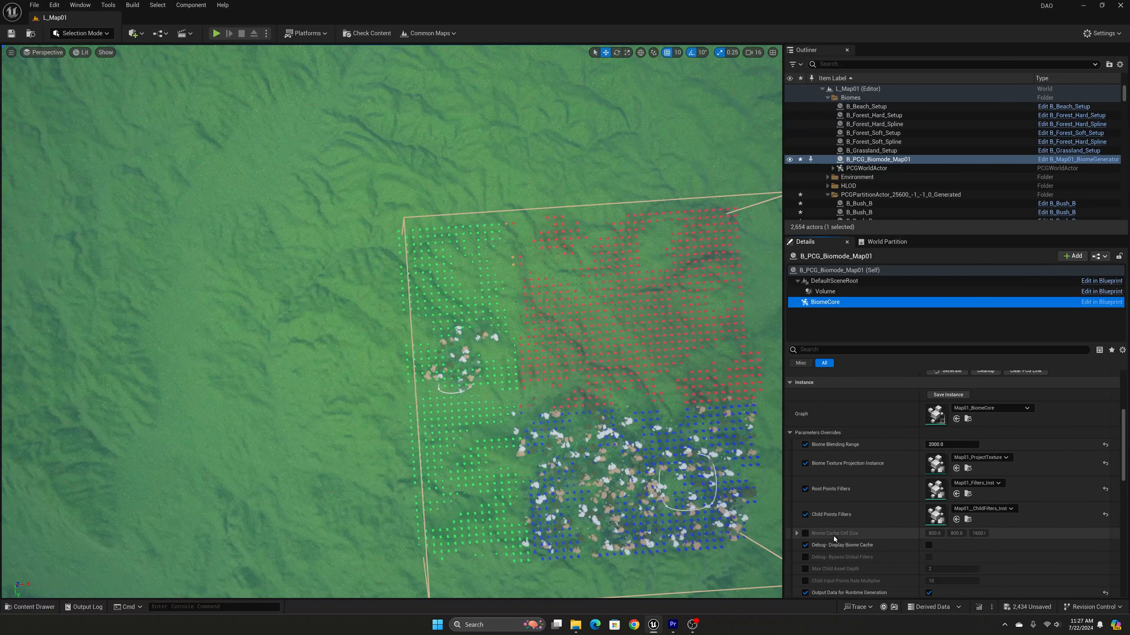
pyautogui.click(929, 545)
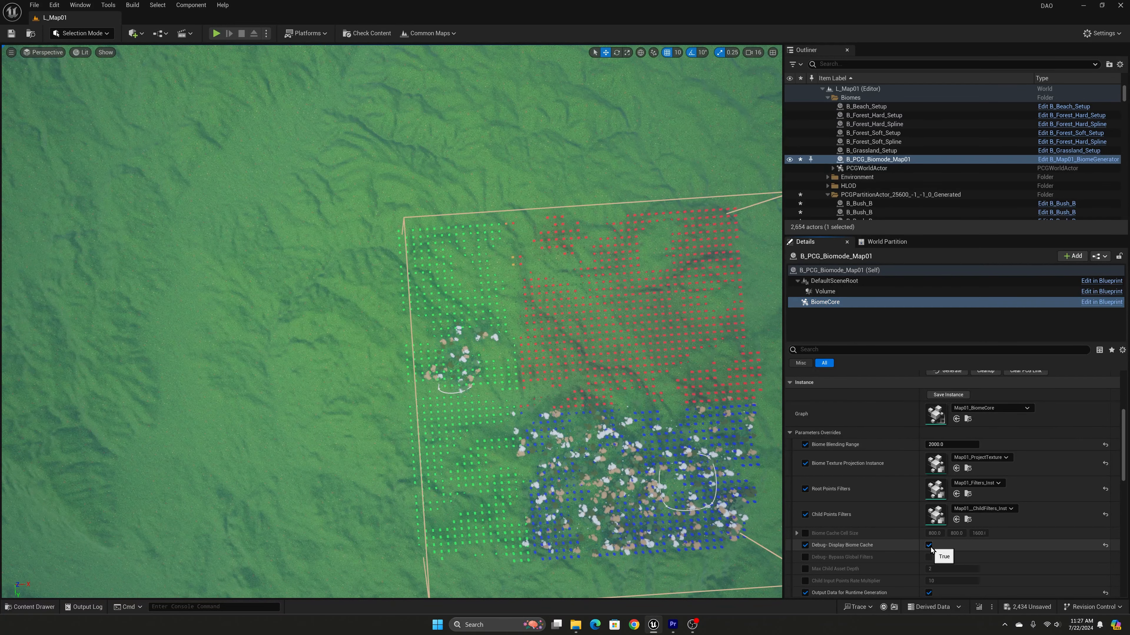
pyautogui.scroll(3, 948, 413)
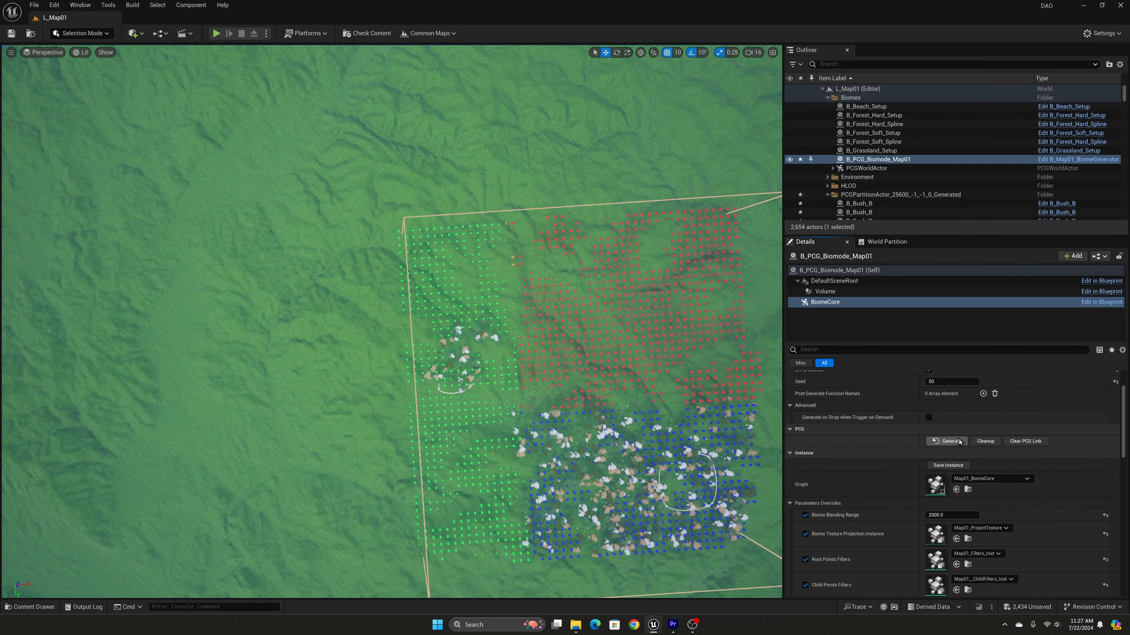
pyautogui.click(948, 441)
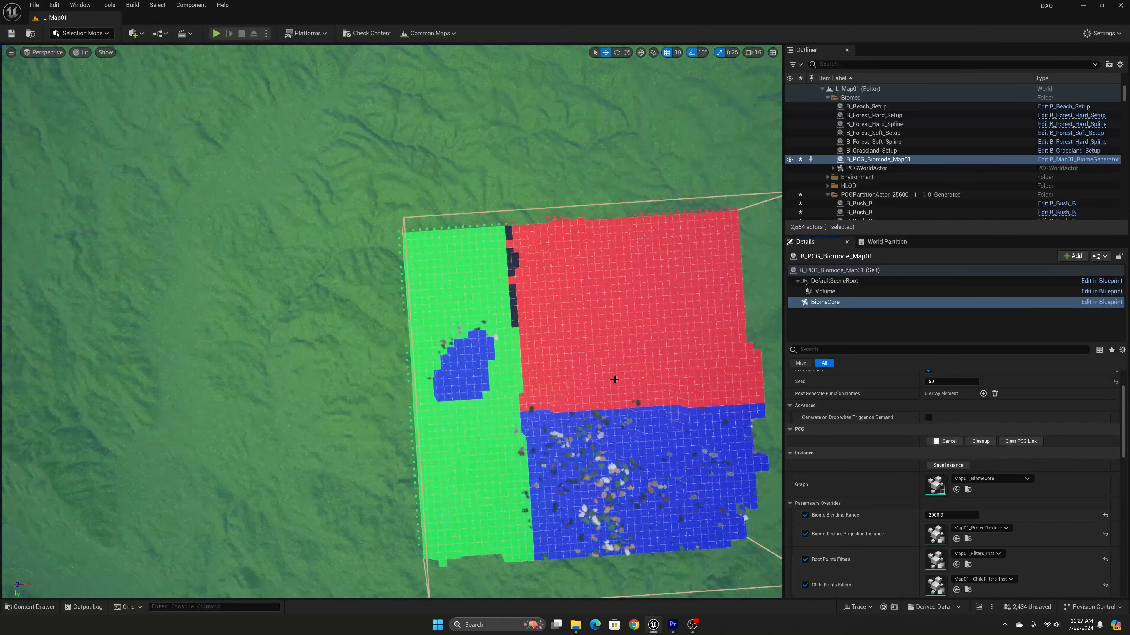
# Examine the coloured biome cache cells inside the PCG volume up close and from the opposite side
pyautogui.moveTo(391, 320); pyautogui.dragTo(436, 334, button='right')
pyautogui.press('w')
pyautogui.press('d')
pyautogui.press('w')
pyautogui.press('a')
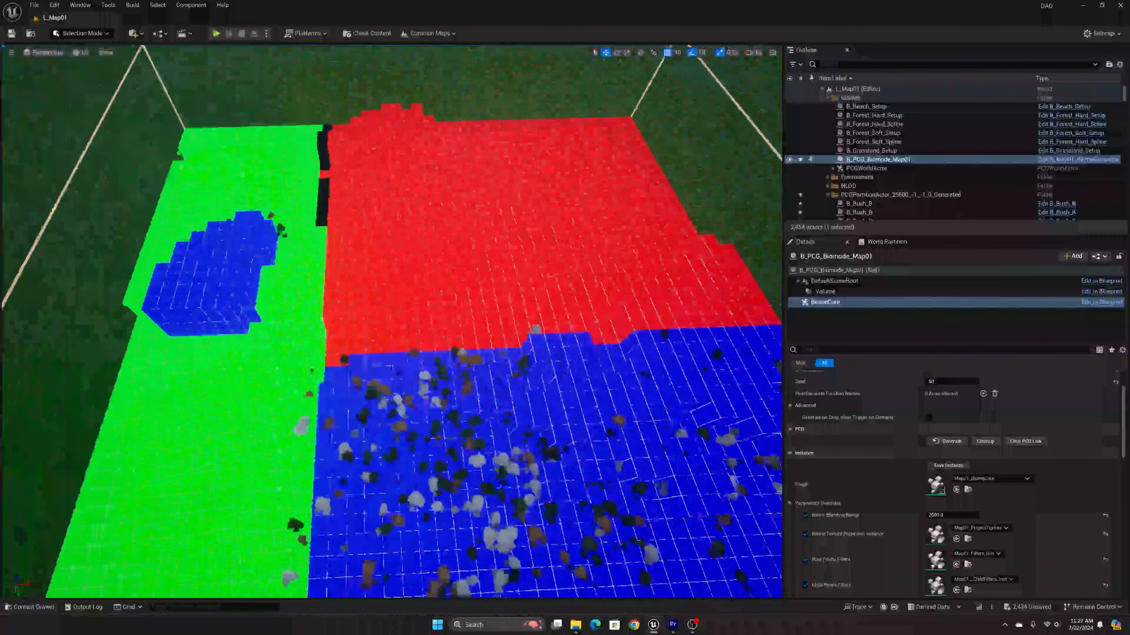
pyautogui.moveTo(392, 320); pyautogui.dragTo(329, 318, button='right')
pyautogui.press('d')
pyautogui.press('s')
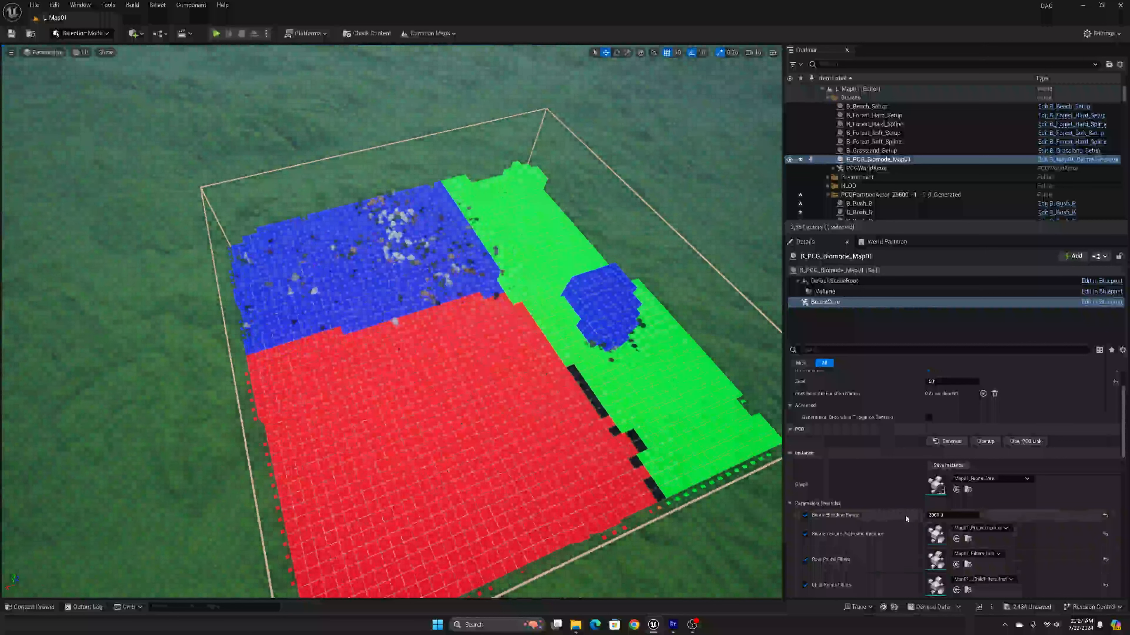
# Disable Debug - Display Biome Cache on BiomeCore and Debug: Projection in the Map01_ProjectTexture instance, and save the instance
pyautogui.scroll(-5, 897, 514)
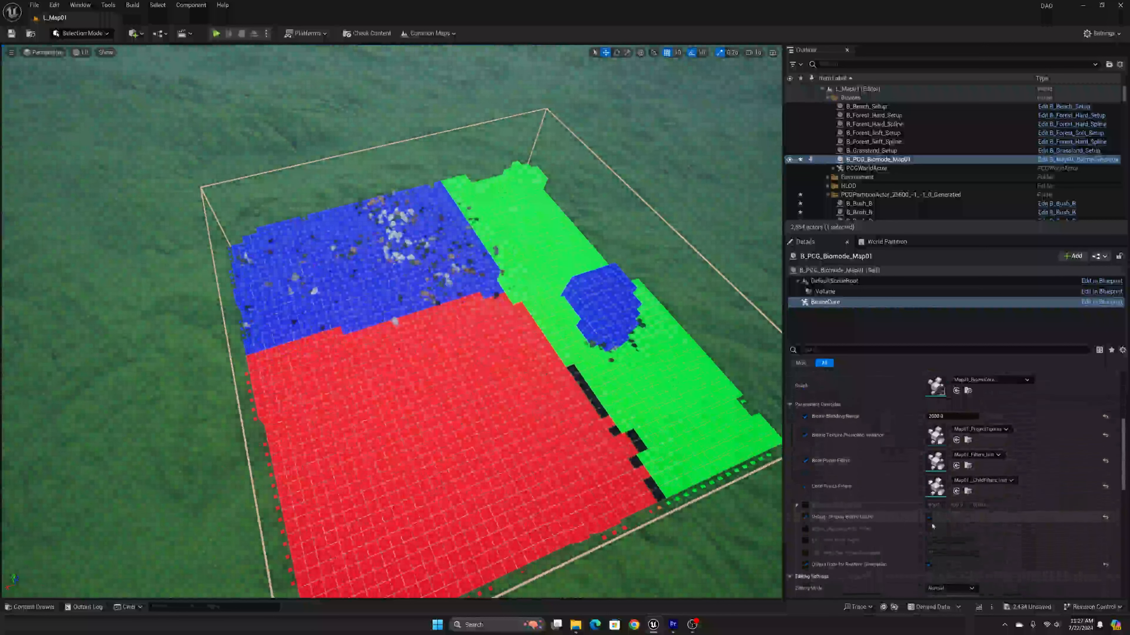
pyautogui.click(928, 517)
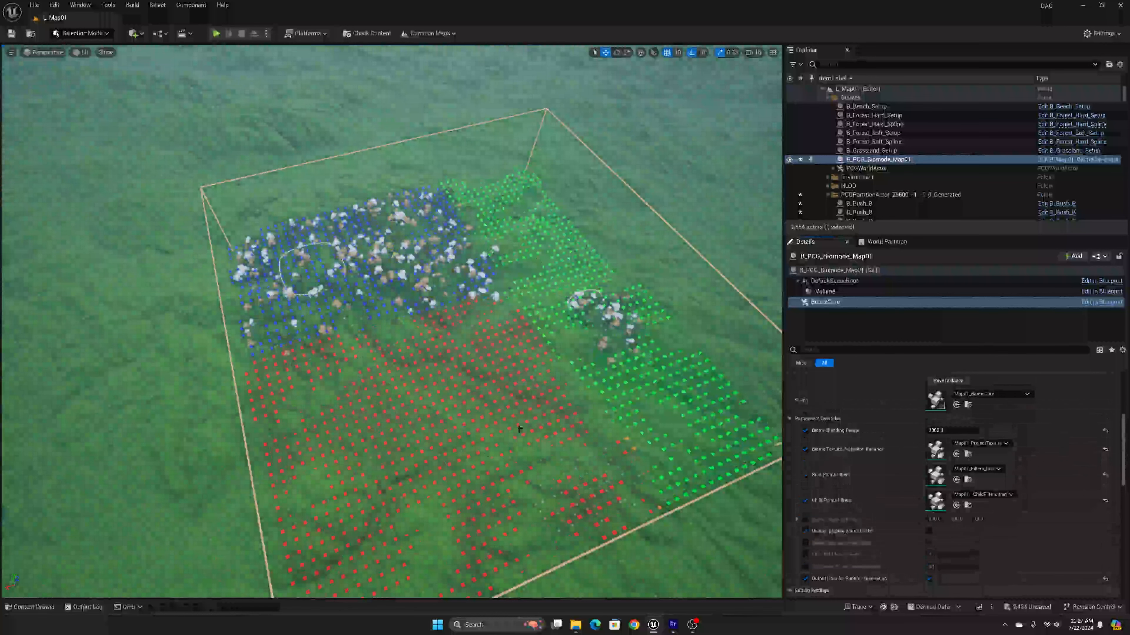
pyautogui.click(39, 607)
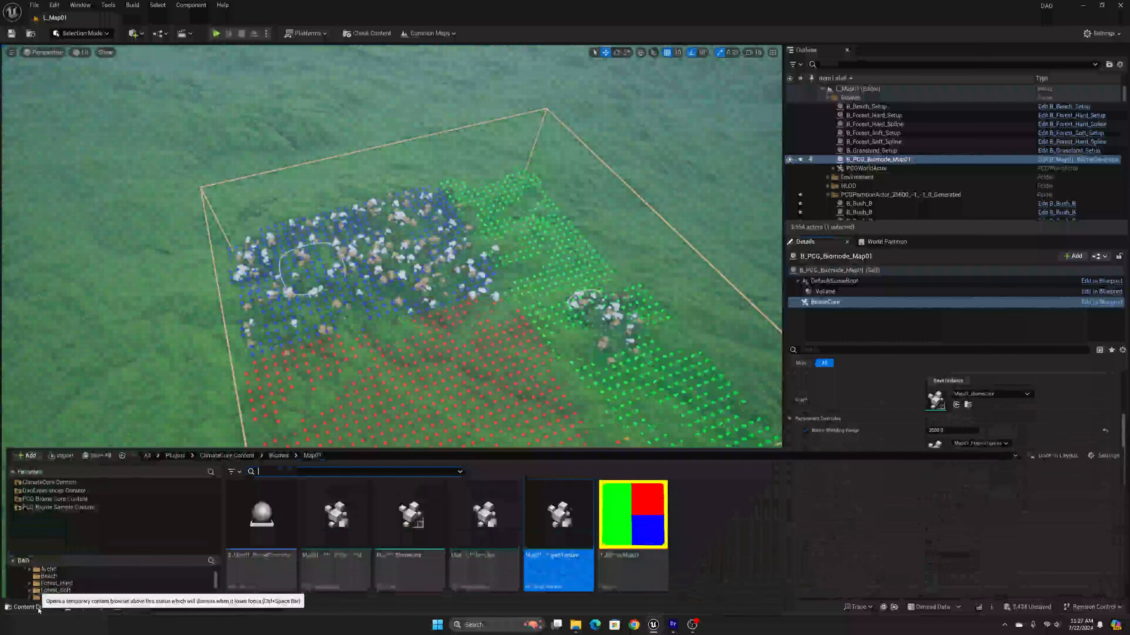
pyautogui.click(553, 509)
pyautogui.doubleClick(552, 510)
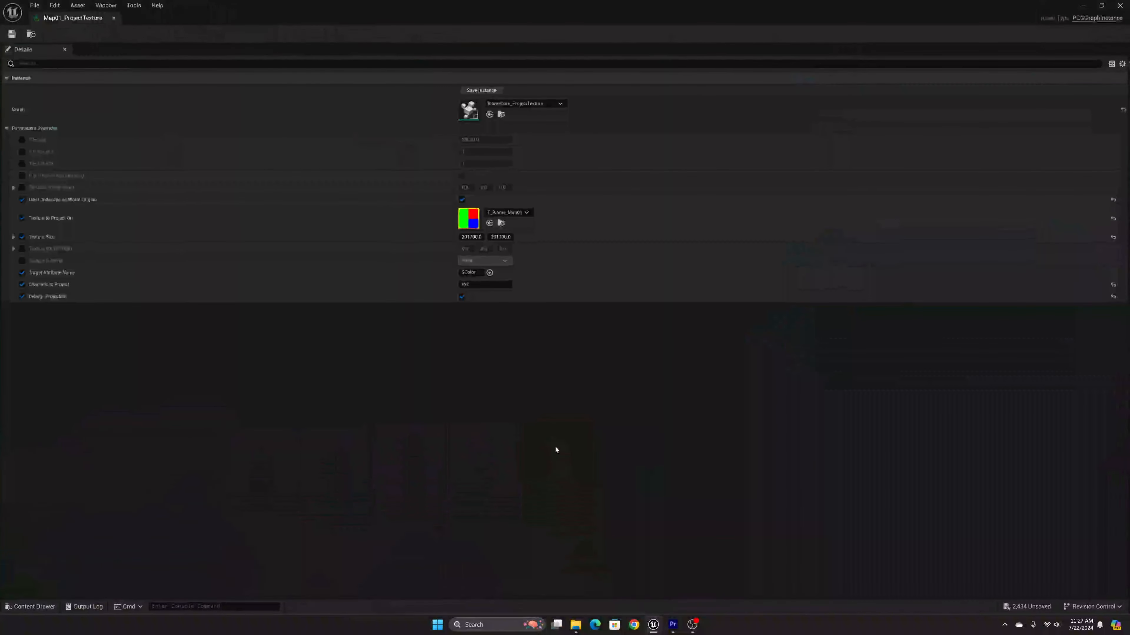
pyautogui.click(462, 297)
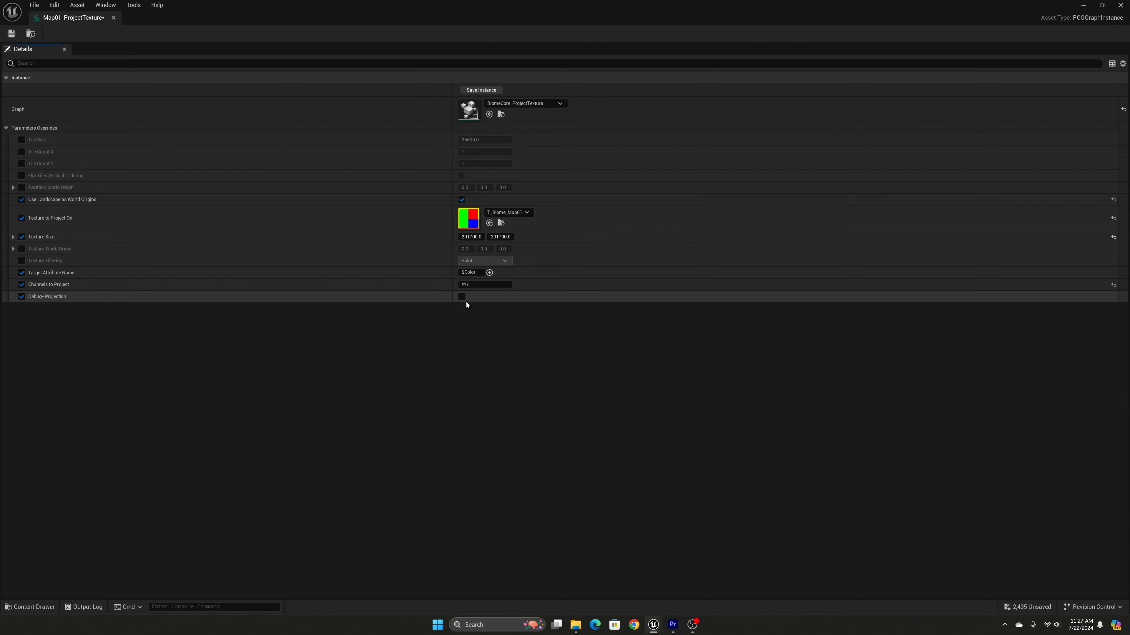
pyautogui.click(11, 33)
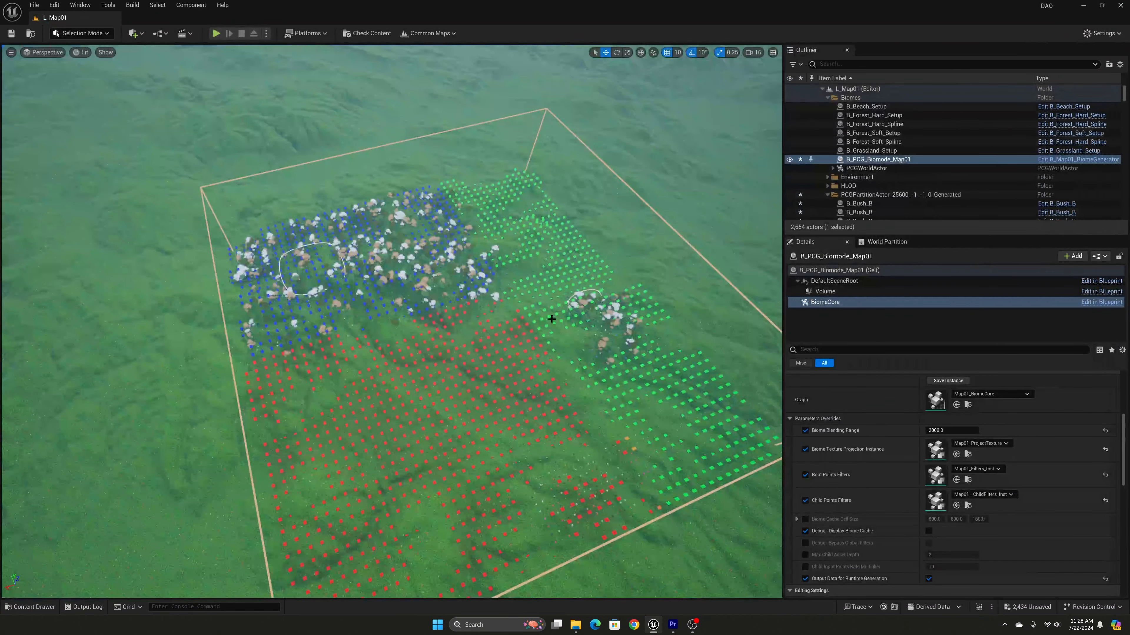
# Open the Map01_BiomeCore PCG graph to review its nodes and parameters, and close it
pyautogui.click(56, 607)
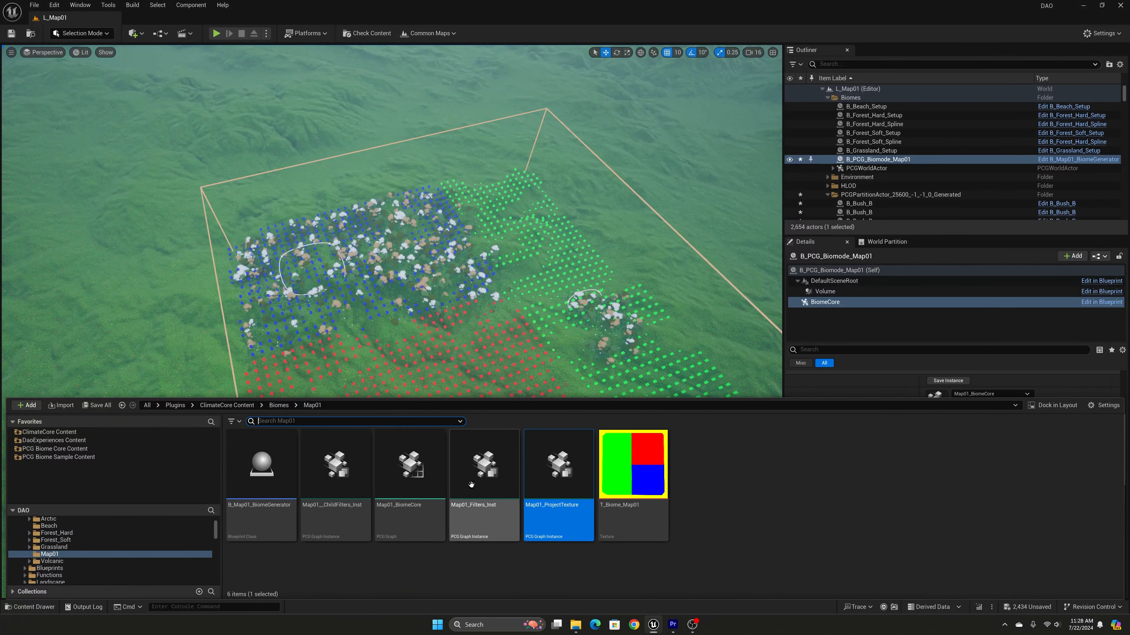
pyautogui.doubleClick(408, 475)
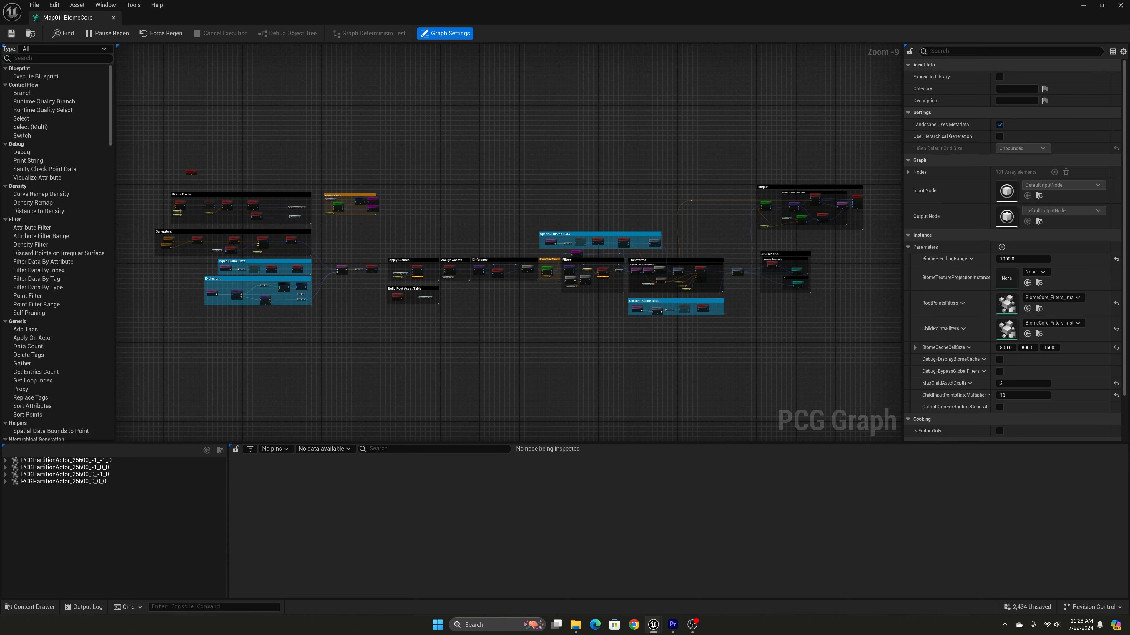
pyautogui.click(1120, 5)
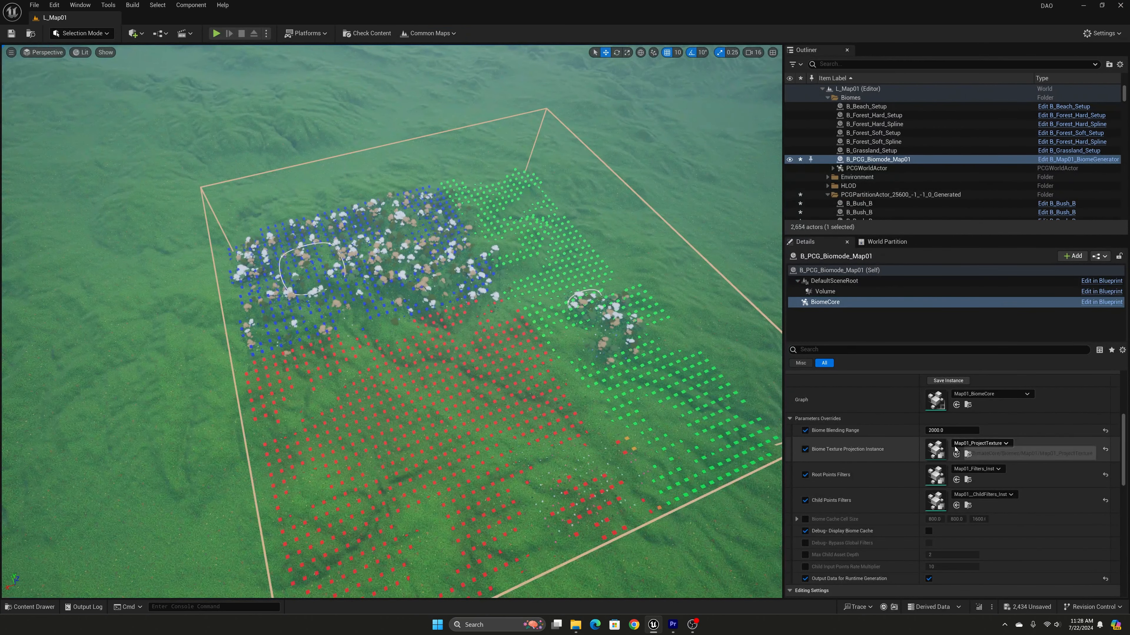
# Open the Map01_Filters_Inst instance and expand all Filters entries, Index 0 to 4, to review their graphs and attributes
pyautogui.click(37, 607)
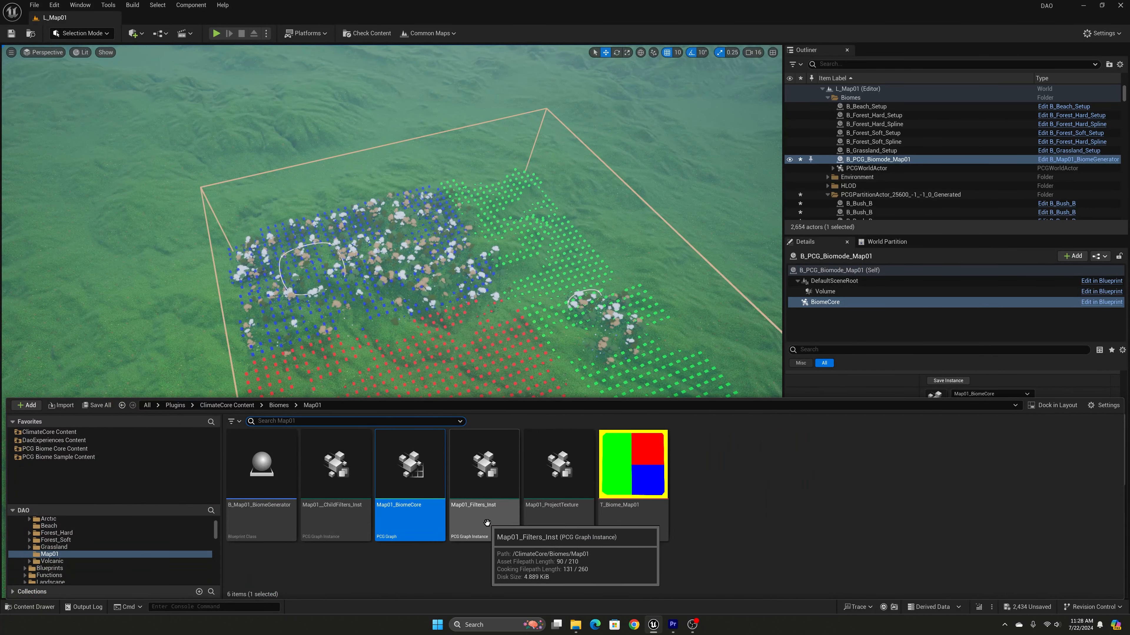
pyautogui.doubleClick(484, 531)
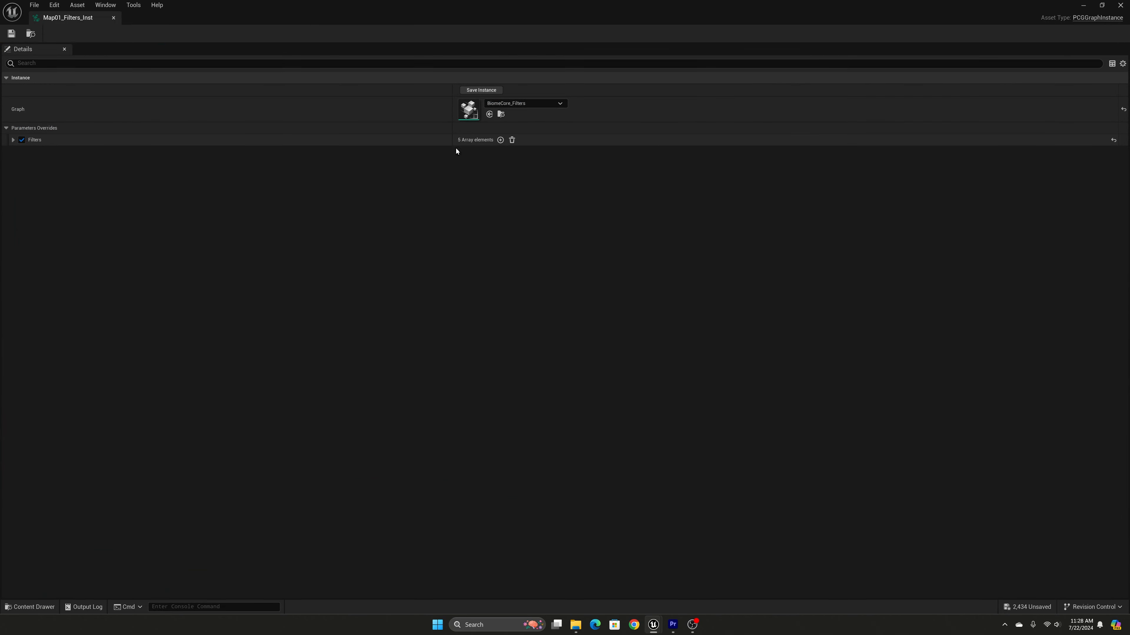
pyautogui.click(13, 139)
pyautogui.click(22, 152)
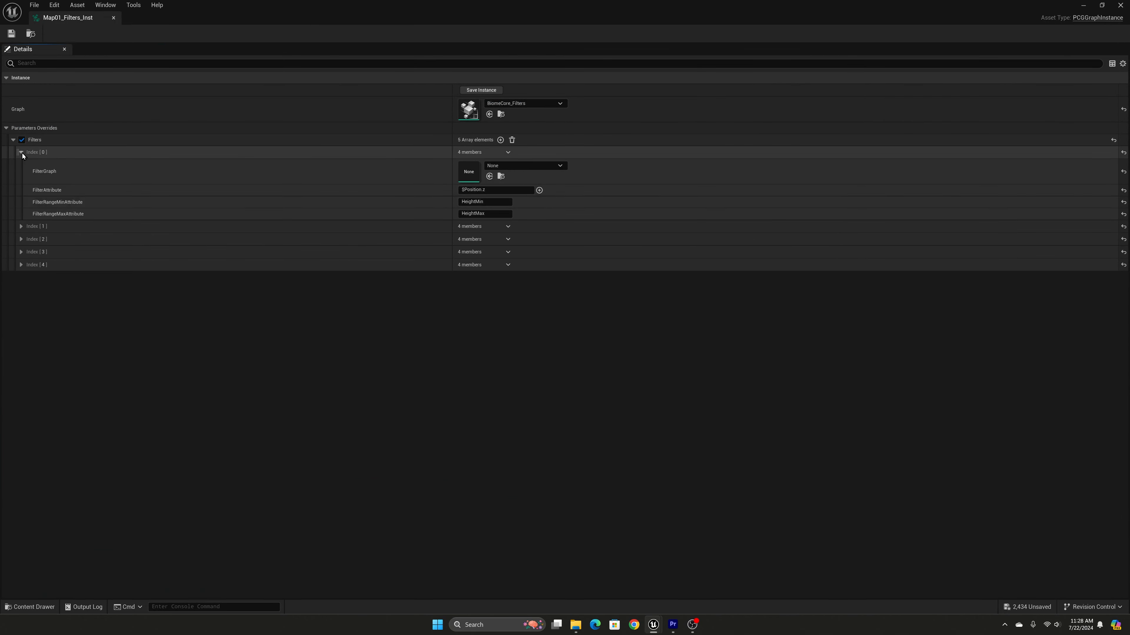
pyautogui.click(20, 226)
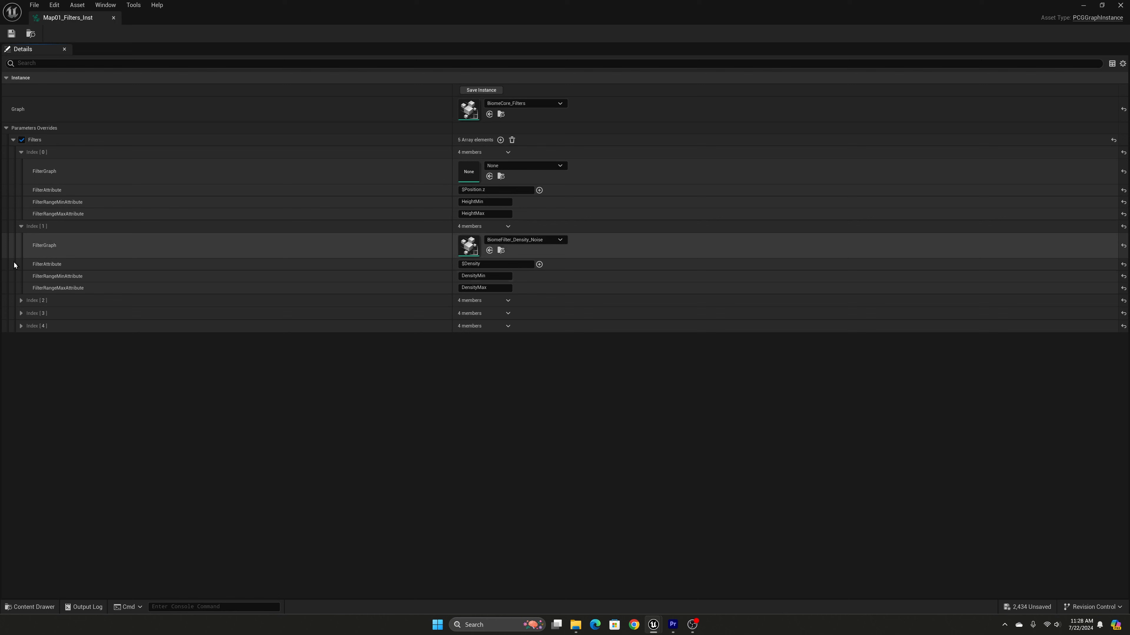
pyautogui.click(21, 301)
pyautogui.click(21, 376)
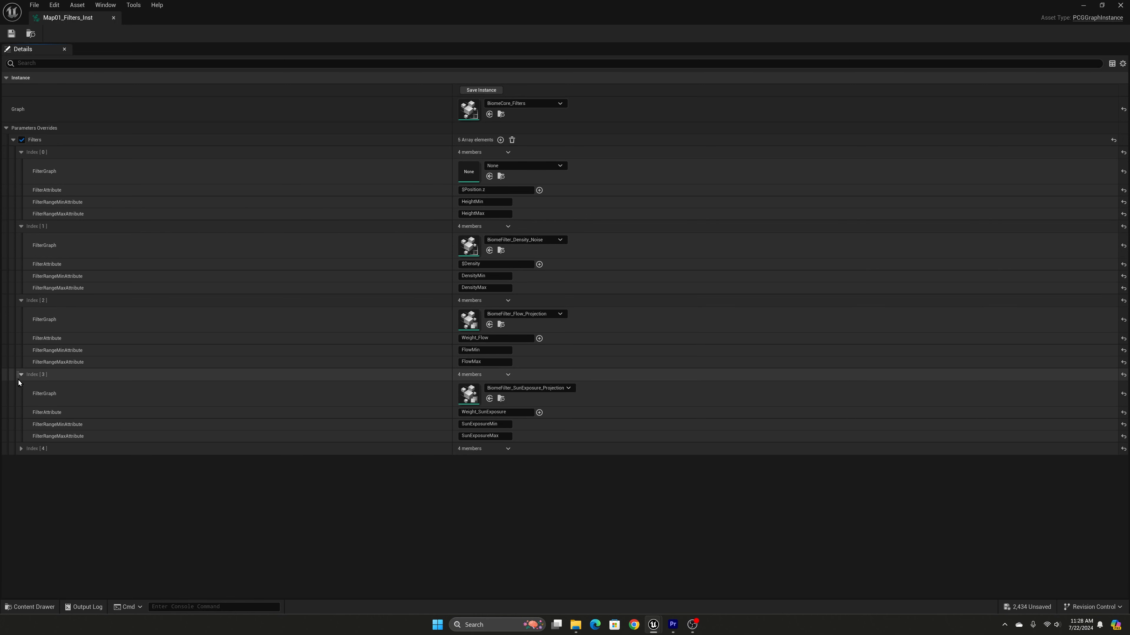
pyautogui.click(22, 449)
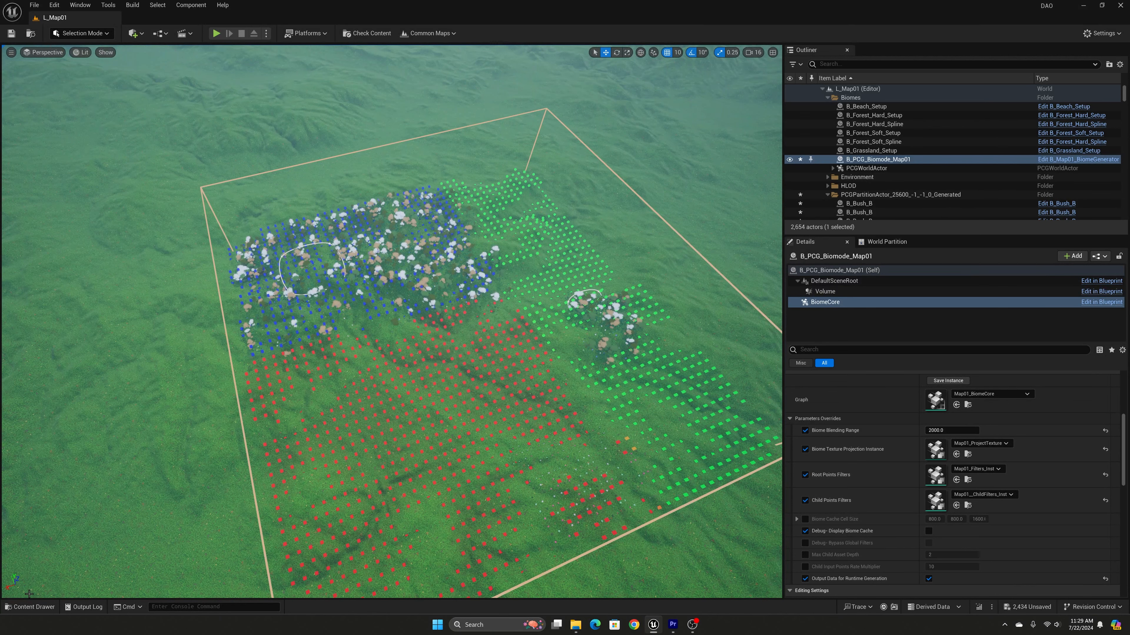
# Open the B_Map01_BiomeGenerator blueprint and locate its parent class BP_PCGBiomeCore among the PCG Biome Core content
pyautogui.click(40, 607)
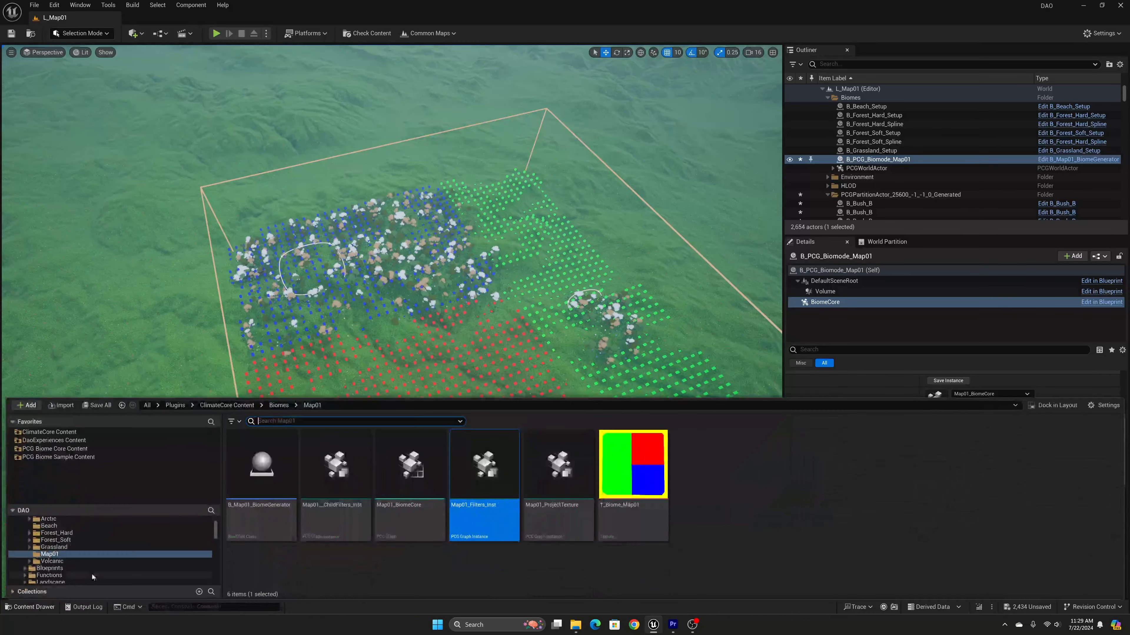
pyautogui.doubleClick(262, 472)
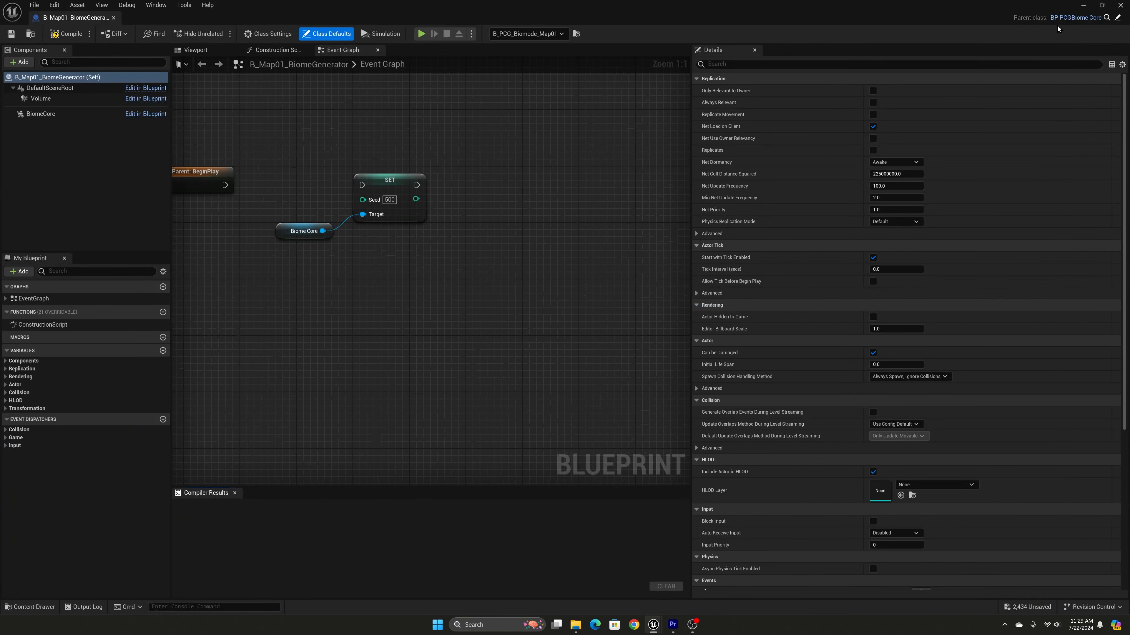
pyautogui.click(1106, 19)
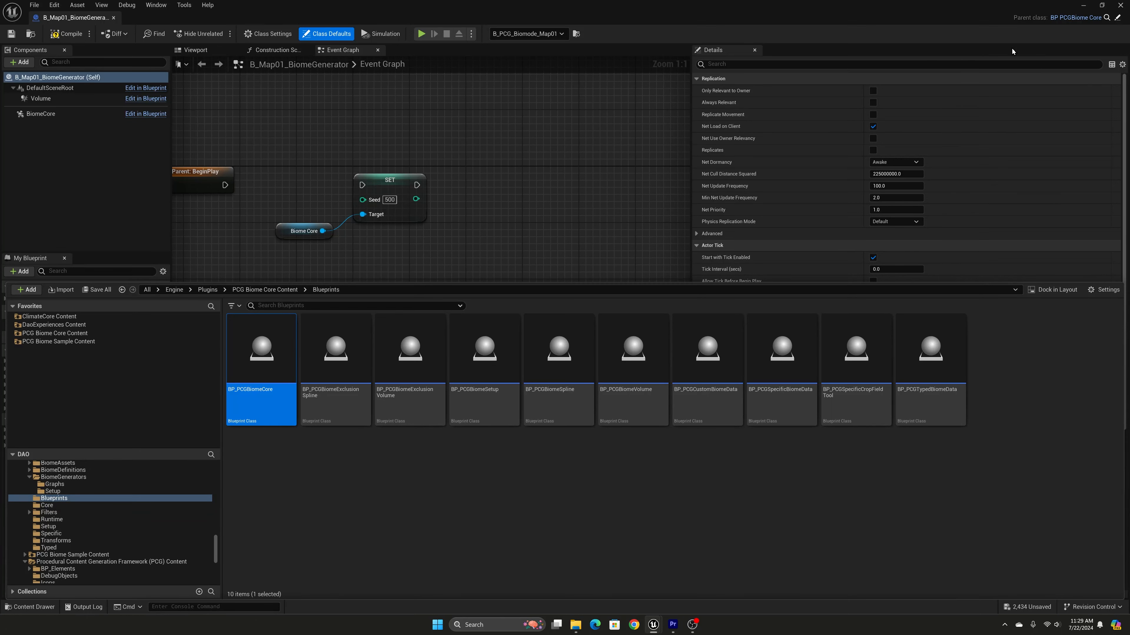
pyautogui.click(1111, 20)
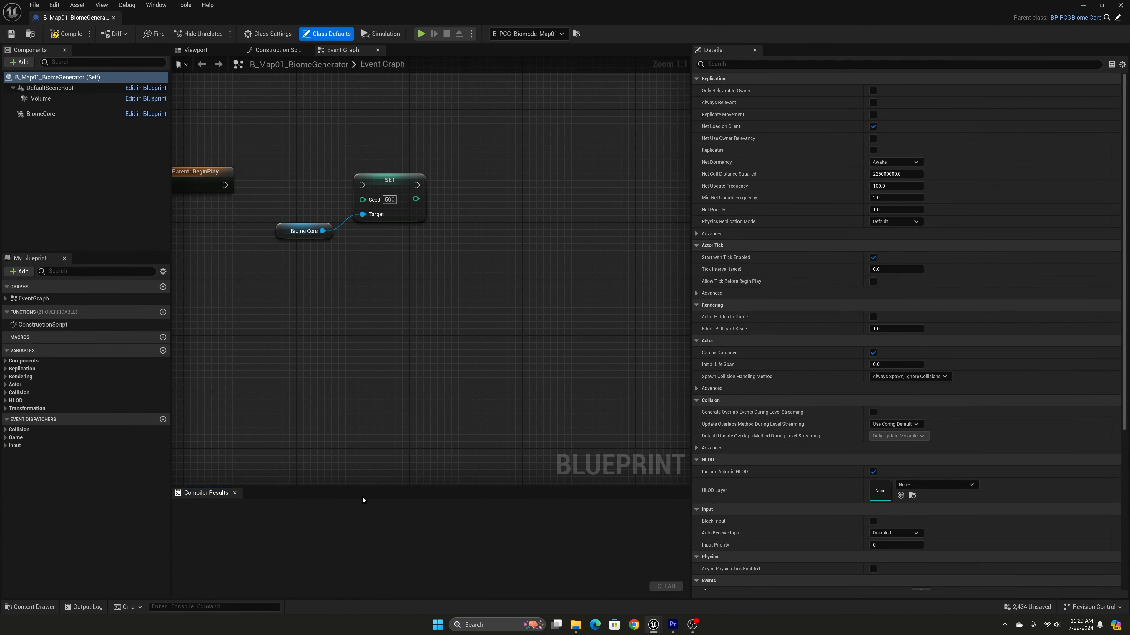
pyautogui.click(1106, 18)
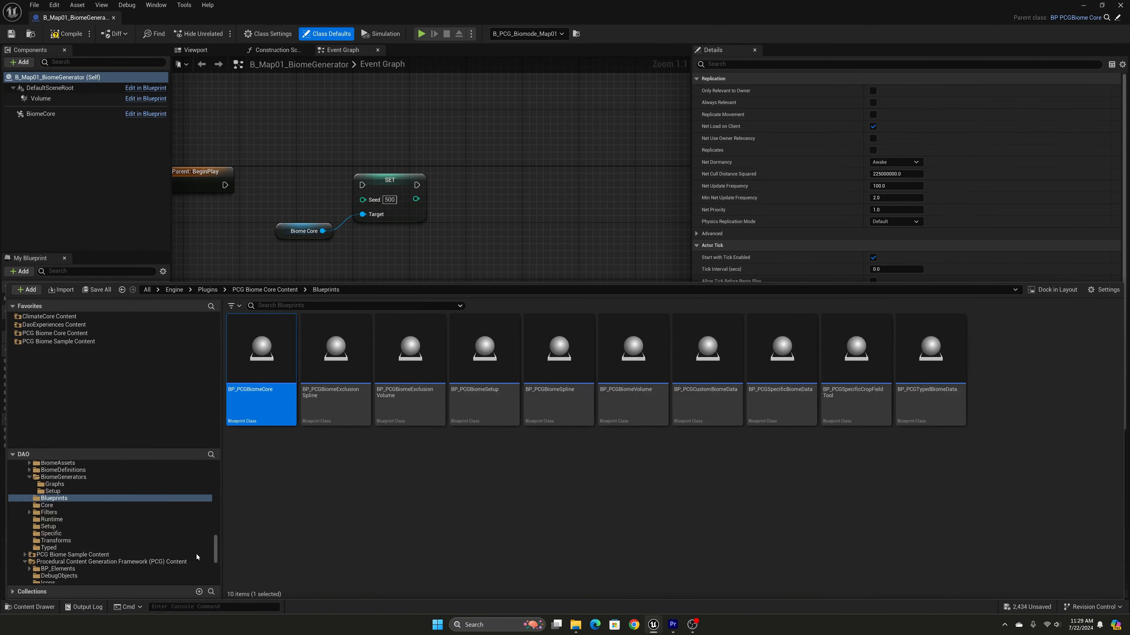
# Open the BP_PCGBiomeCore blueprint, review the settings of its Volume and BiomeCore components, and close it
pyautogui.doubleClick(279, 377)
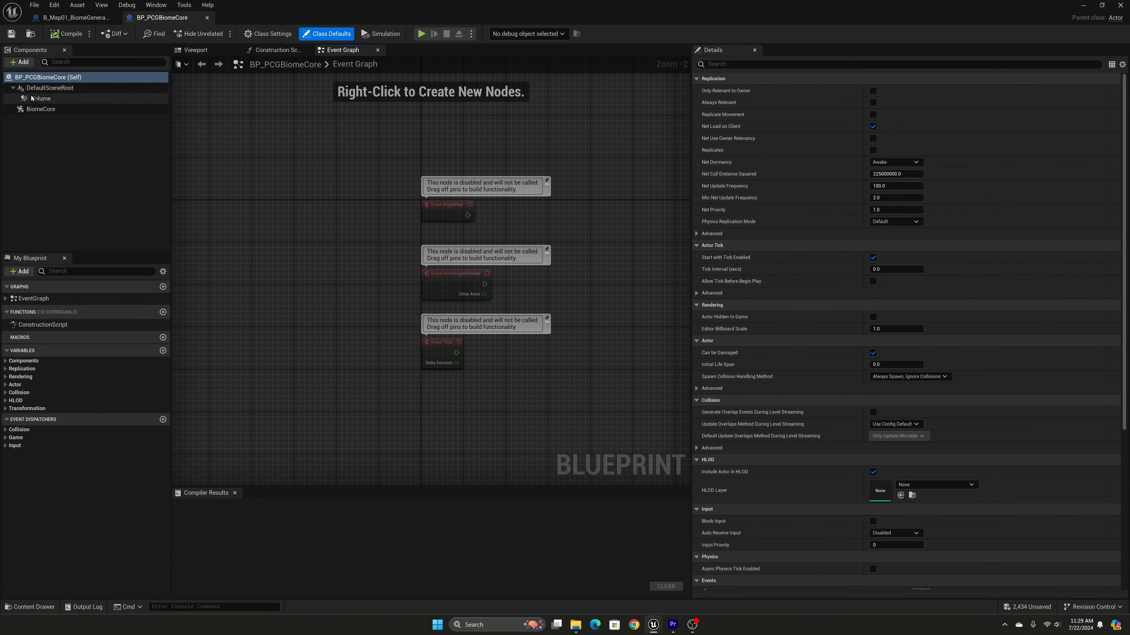
pyautogui.click(56, 99)
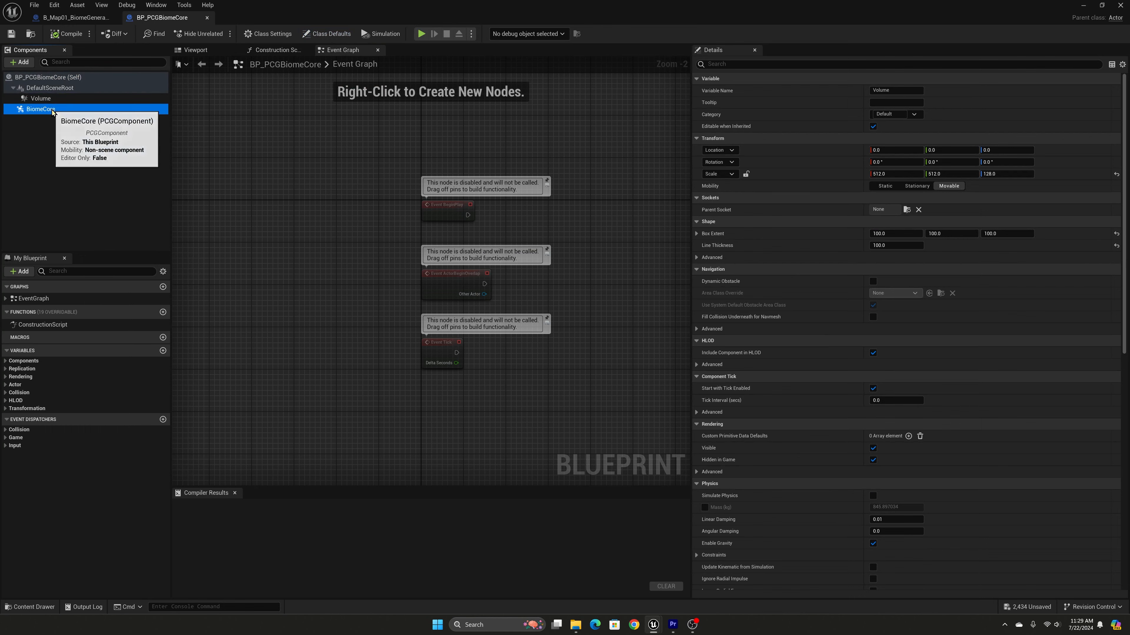
pyautogui.click(61, 108)
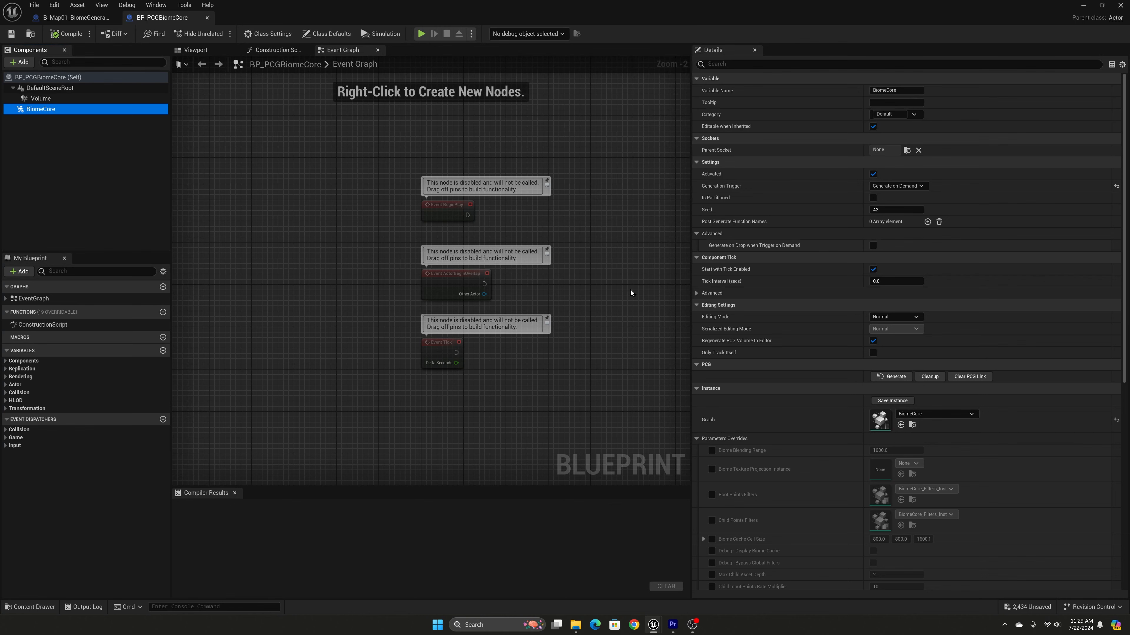
pyautogui.click(1120, 6)
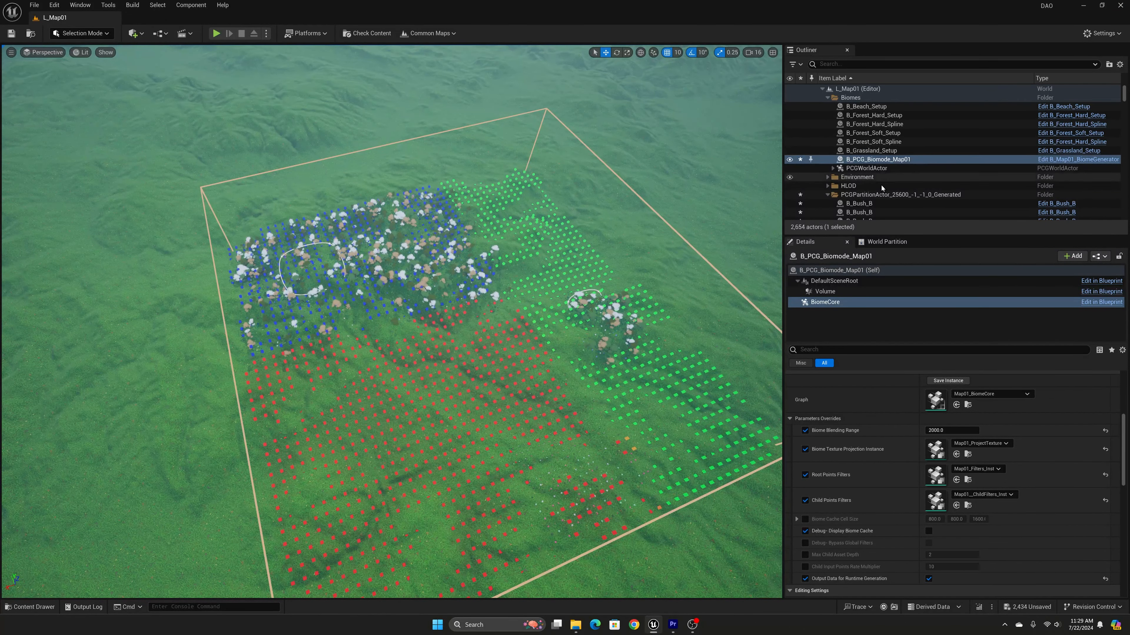
# Review the biome actors in the Map01 level by selecting B_Grassland_Setup, B_Beach_Setup and B_Forest_Soft_Spline
pyautogui.click(878, 152)
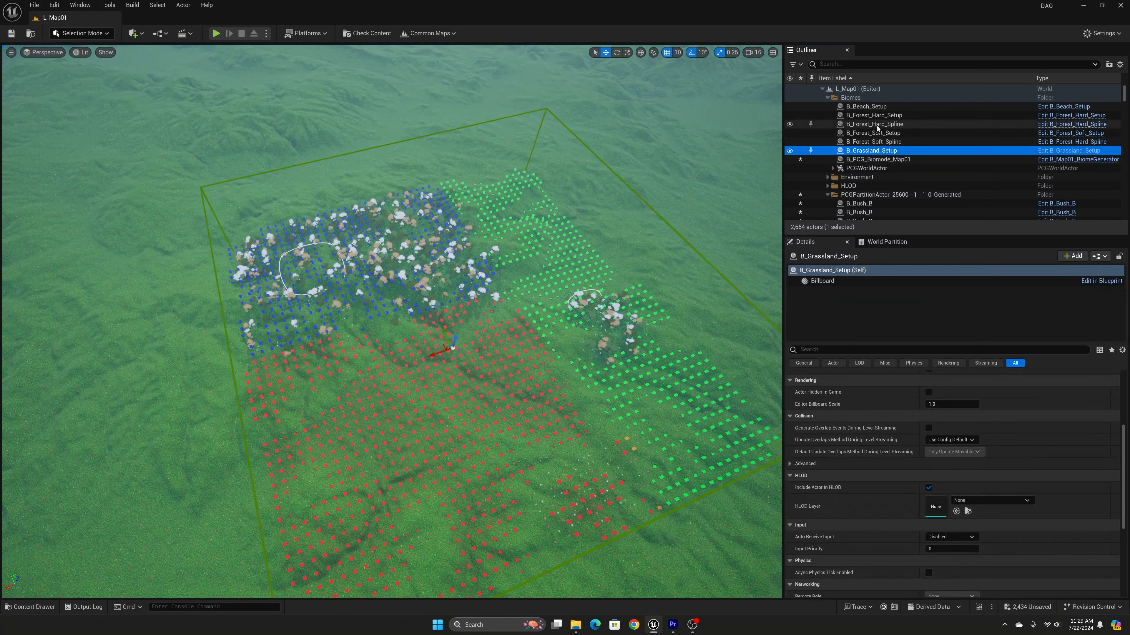
pyautogui.click(872, 107)
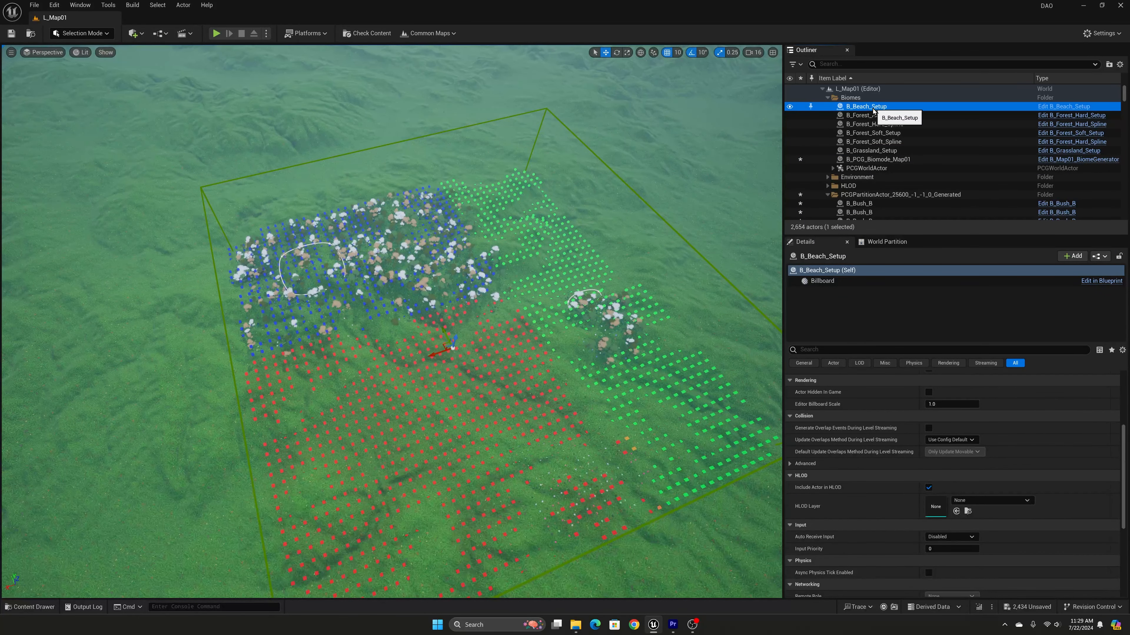
pyautogui.click(890, 142)
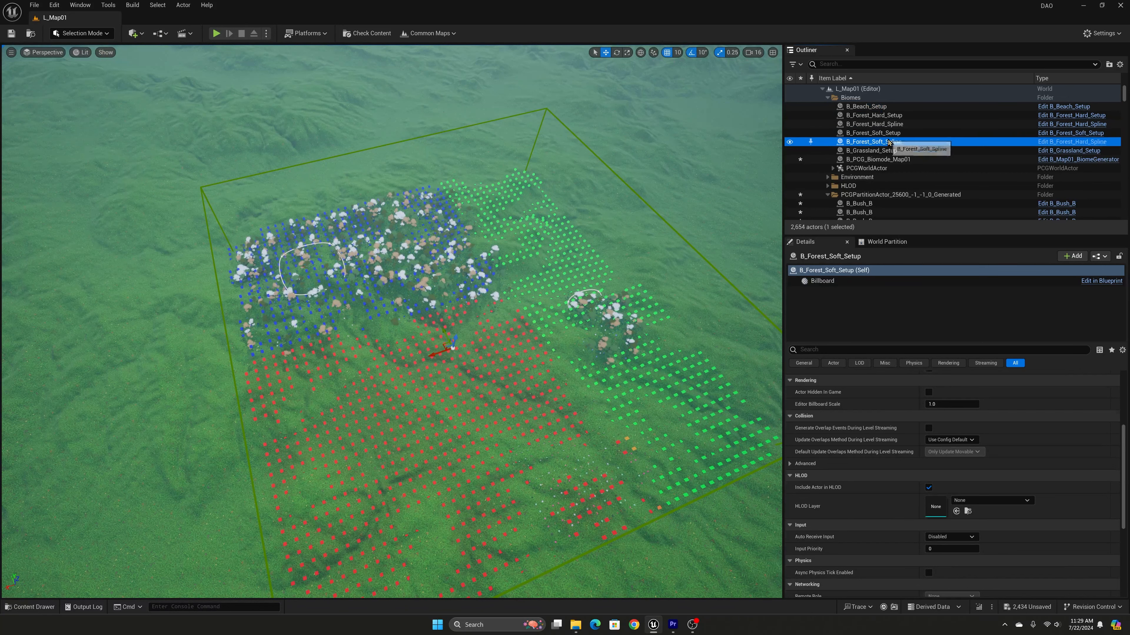
# Browse to the Forest_Hard folder under ClimateCore Content, Biomes, and locate the BD_Forest_Hard data asset
pyautogui.click(31, 607)
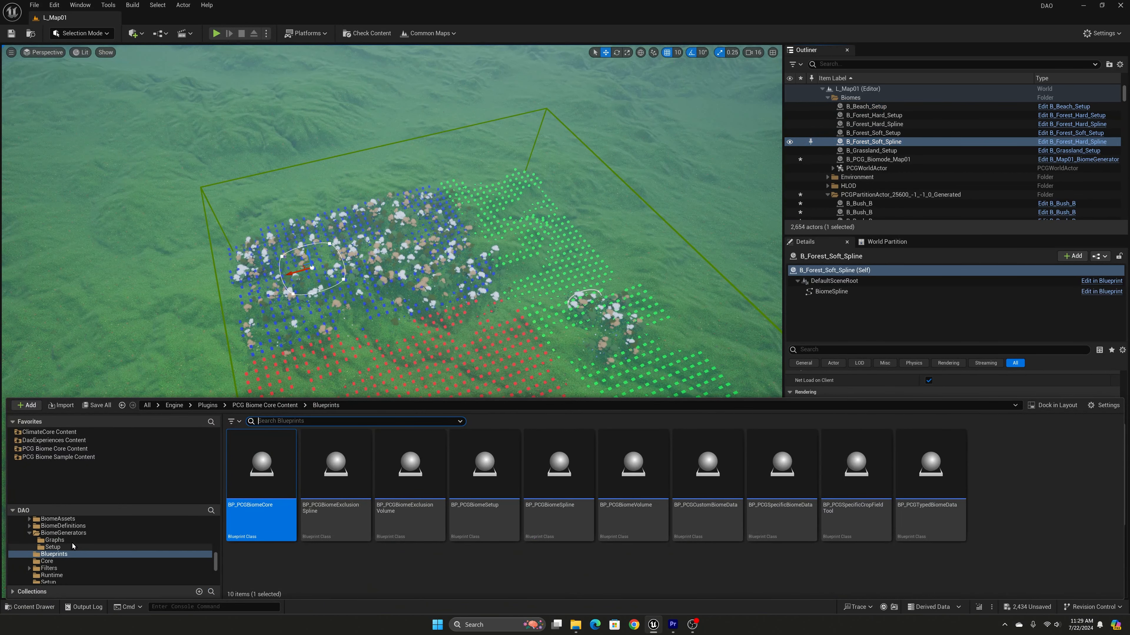
pyautogui.click(49, 432)
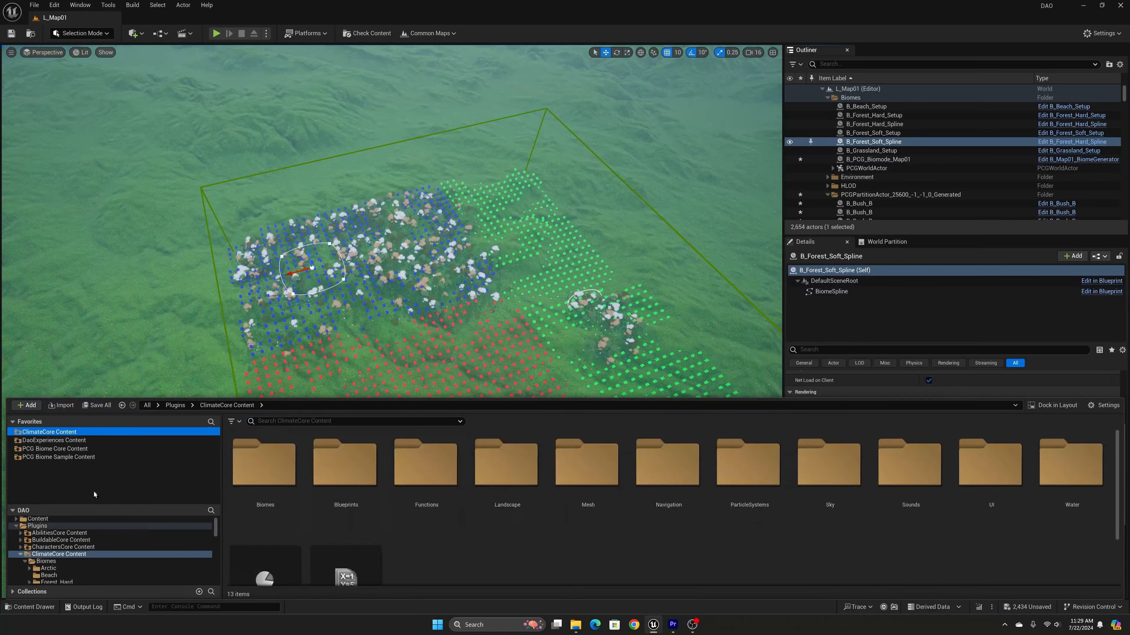
pyautogui.click(270, 471)
pyautogui.doubleClick(269, 471)
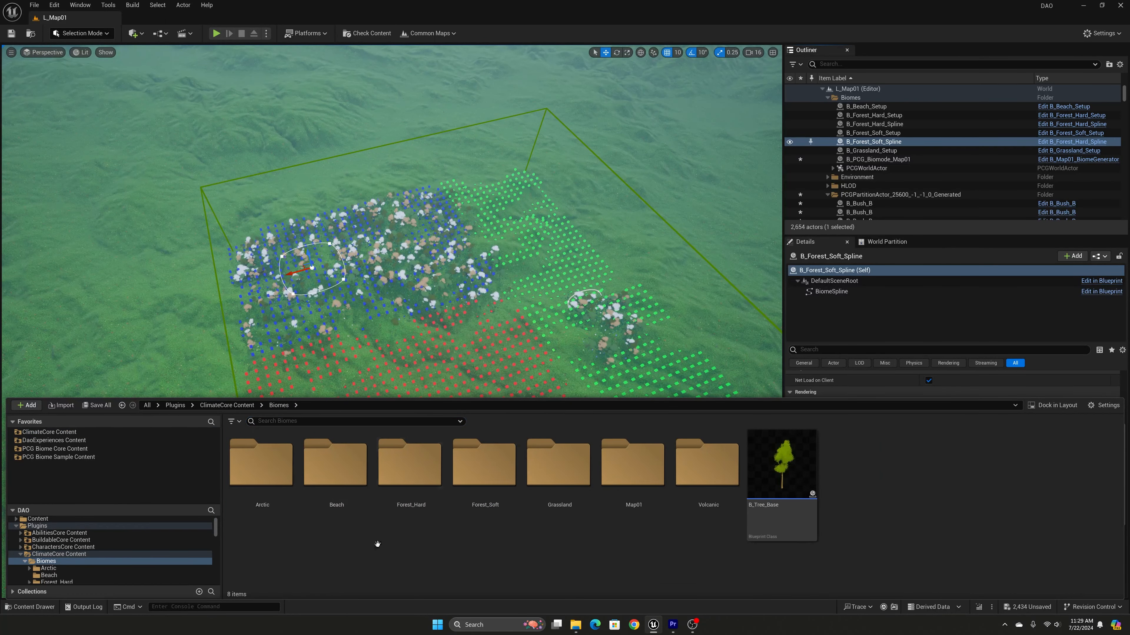
pyautogui.doubleClick(418, 482)
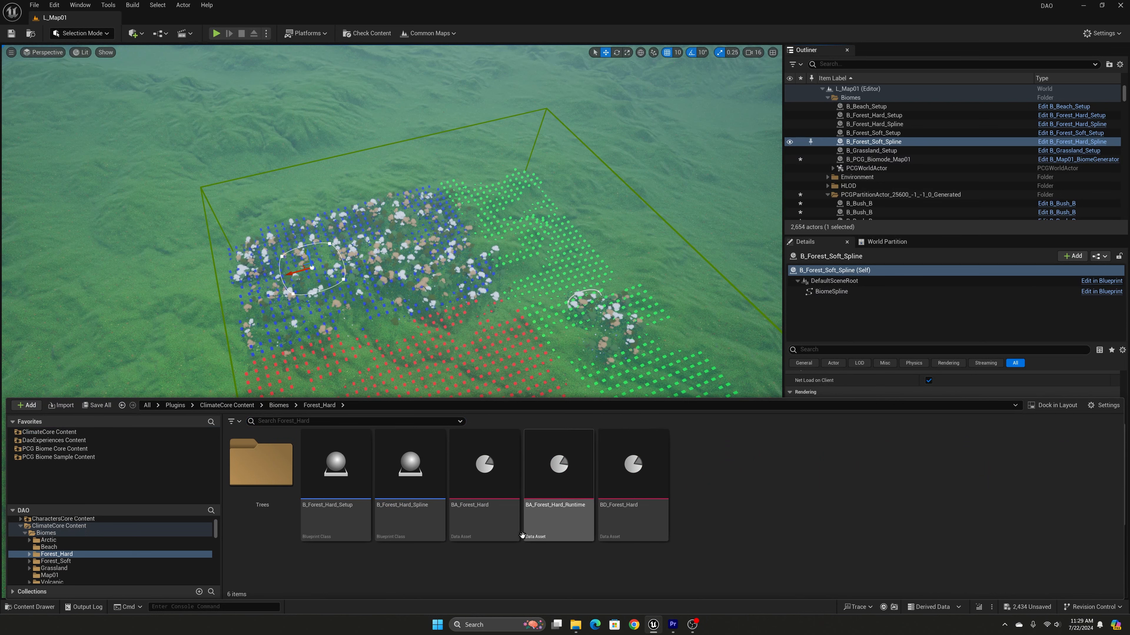
pyautogui.click(618, 519)
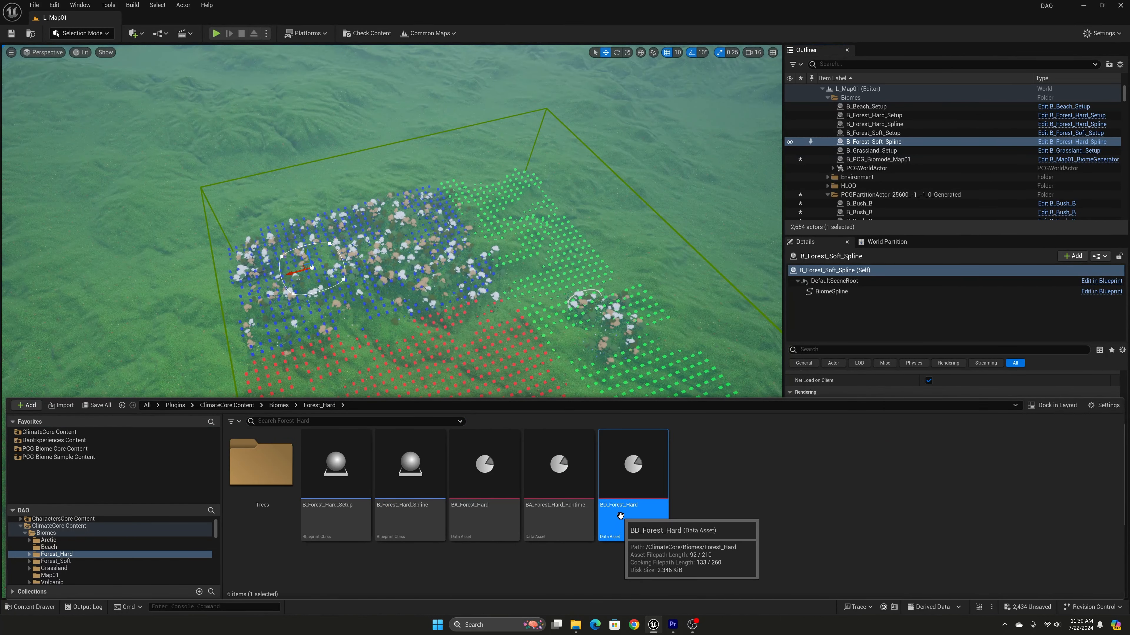
# Look up the Biome template classes offered for a new data asset in Forest_Hard, and cancel without creating one
pyautogui.rightClick(689, 478)
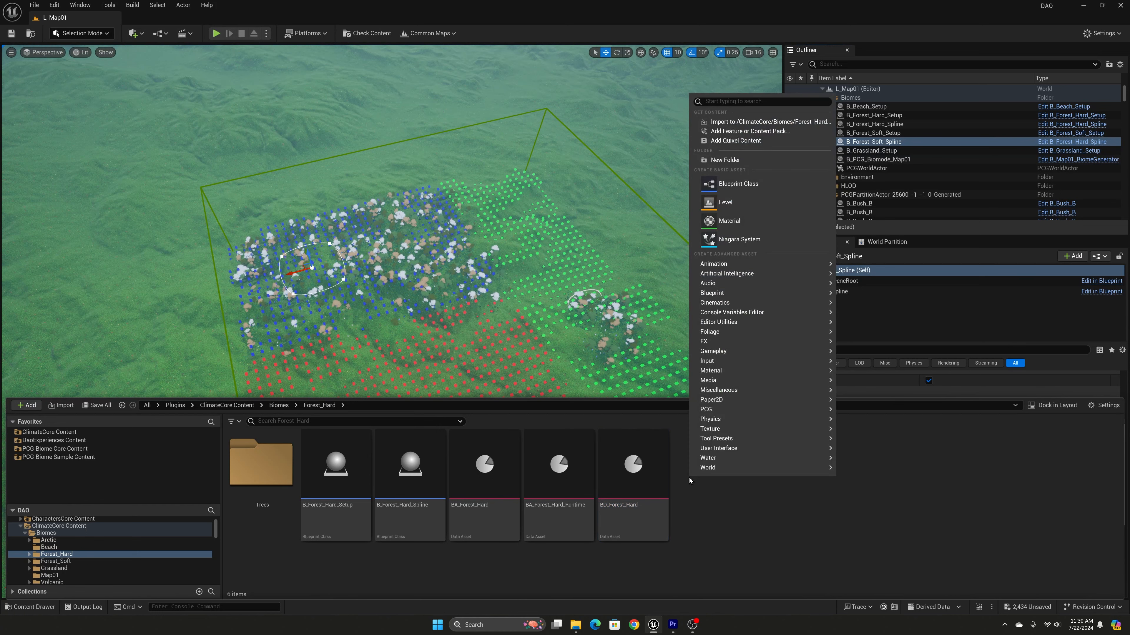
pyautogui.moveTo(736, 391)
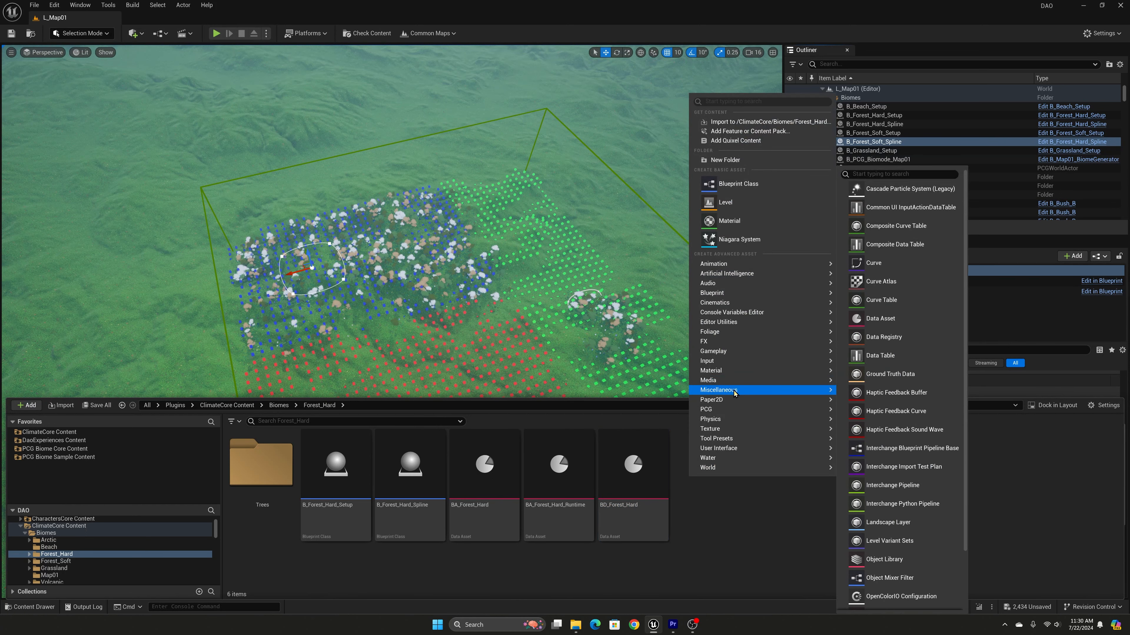
pyautogui.click(885, 318)
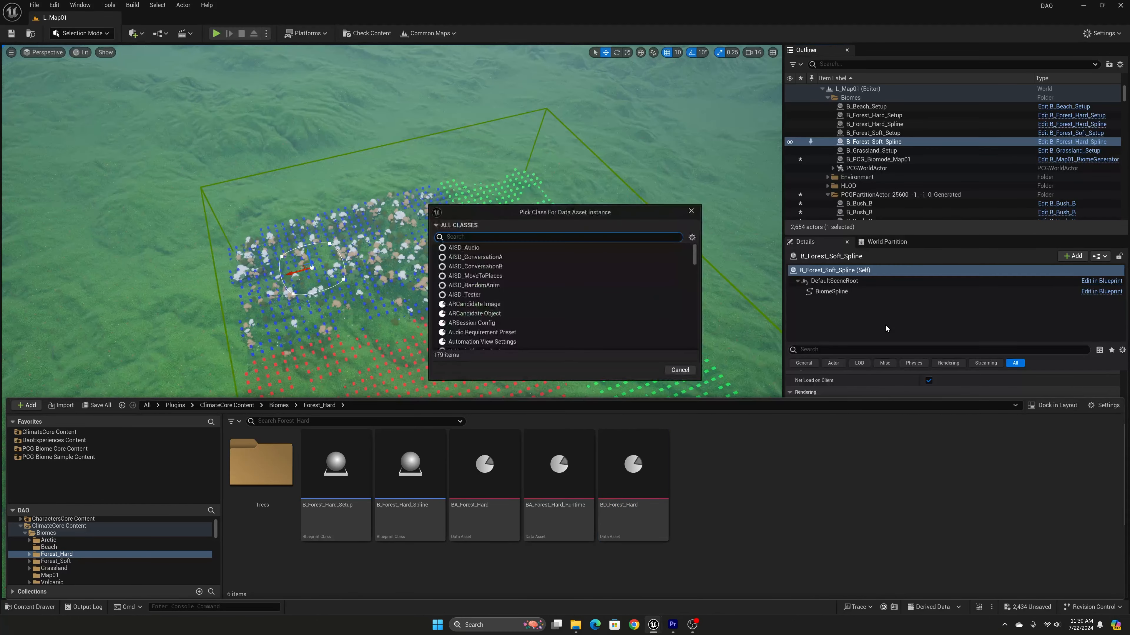
pyautogui.write('Biome')
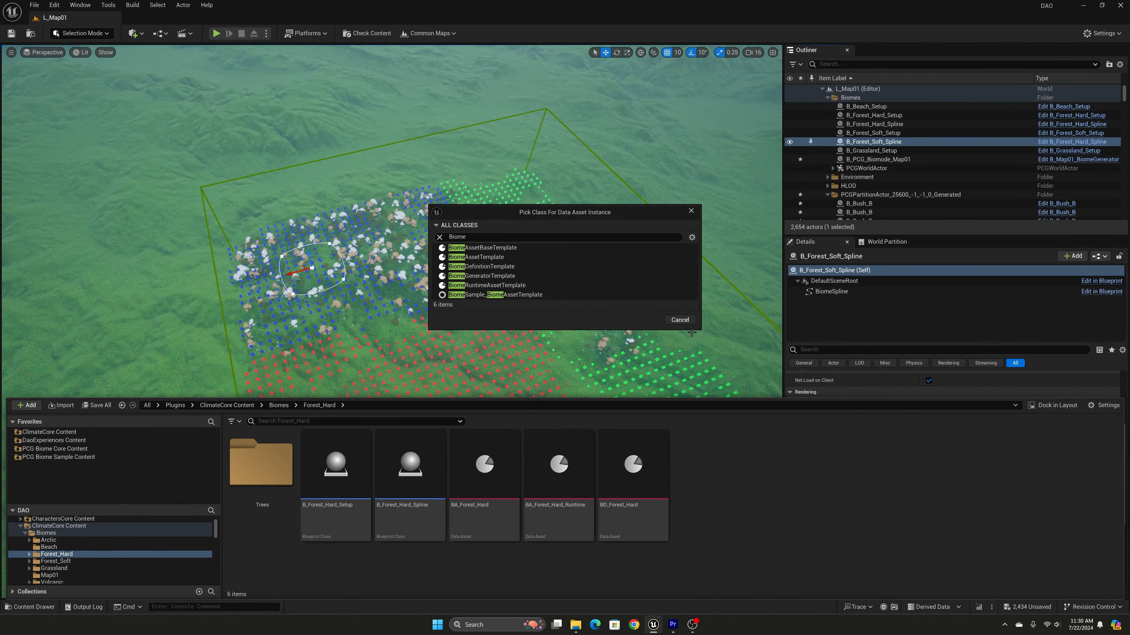
pyautogui.click(679, 320)
# Open the BD_Forest_Hard data asset to review its biome name, color and priority, and close it
pyautogui.click(643, 528)
pyautogui.doubleClick(643, 529)
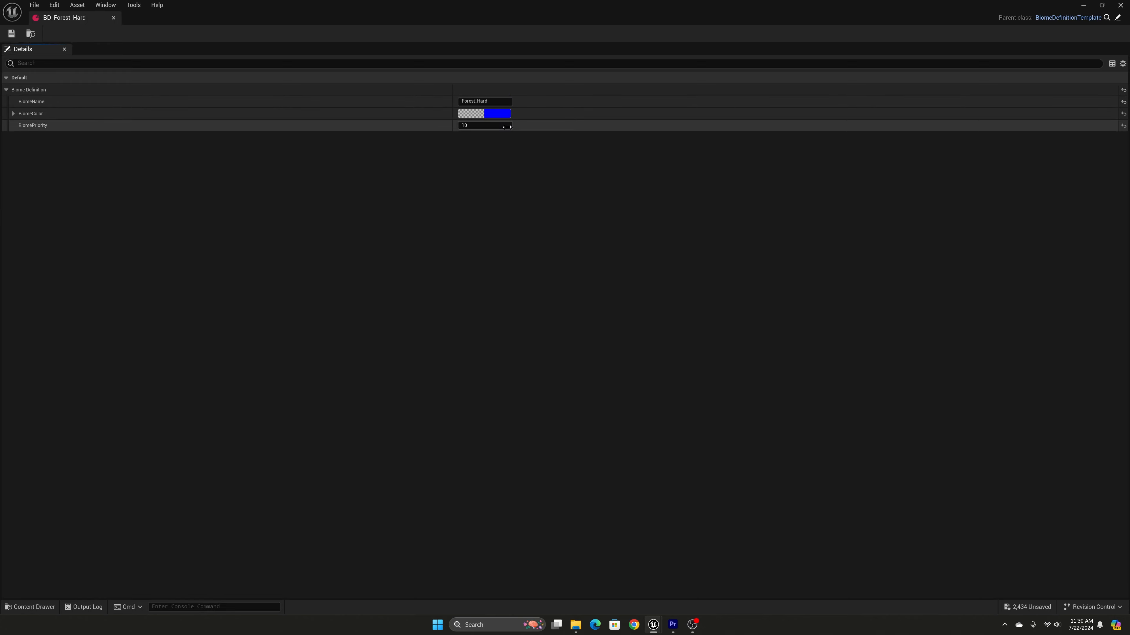
pyautogui.click(1120, 5)
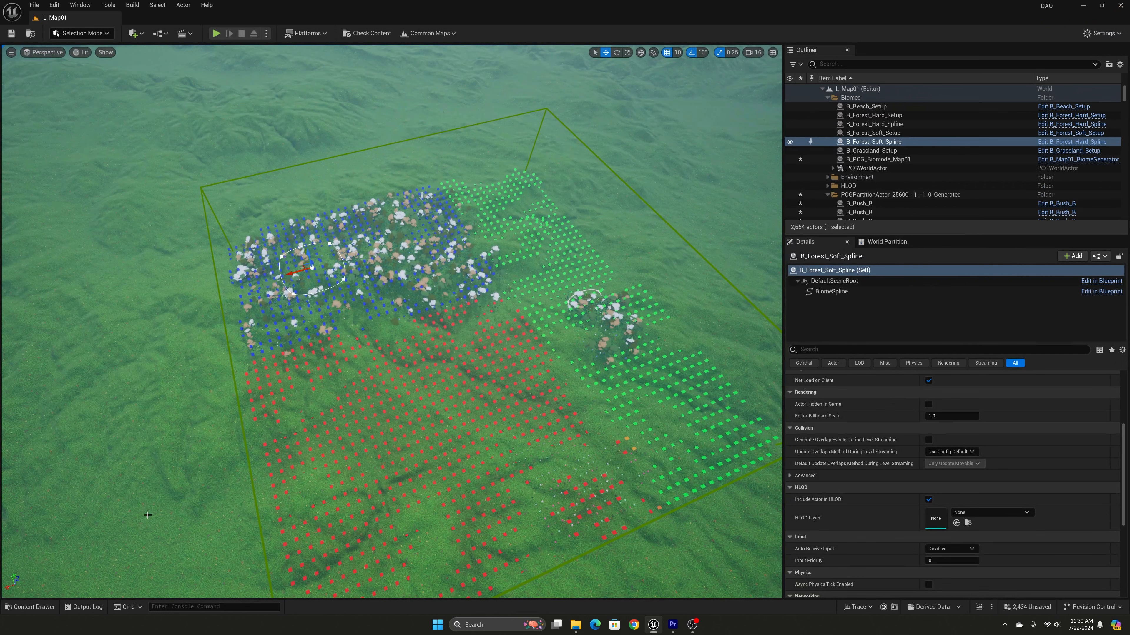
# Open the BA_Forest_Hard data asset and review the Index 0 settings and the available Generator assets without changing them
pyautogui.click(44, 607)
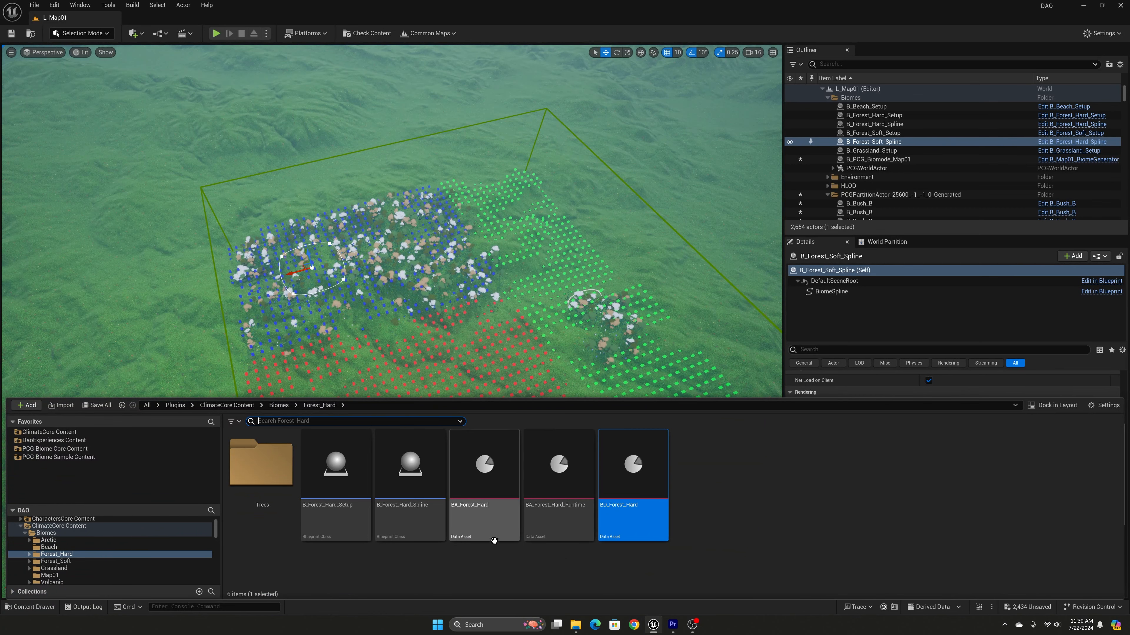
pyautogui.doubleClick(487, 523)
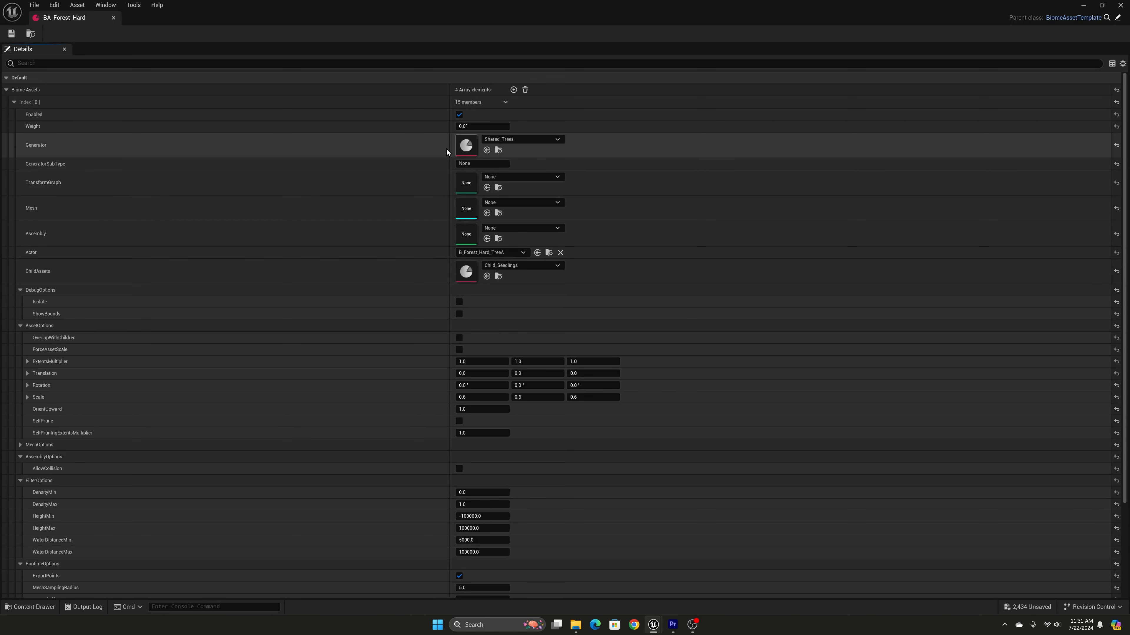
pyautogui.click(552, 139)
pyautogui.moveTo(607, 286)
pyautogui.mouseDown()
pyautogui.moveTo(607, 257)
pyautogui.moveTo(607, 289)
pyautogui.mouseUp()
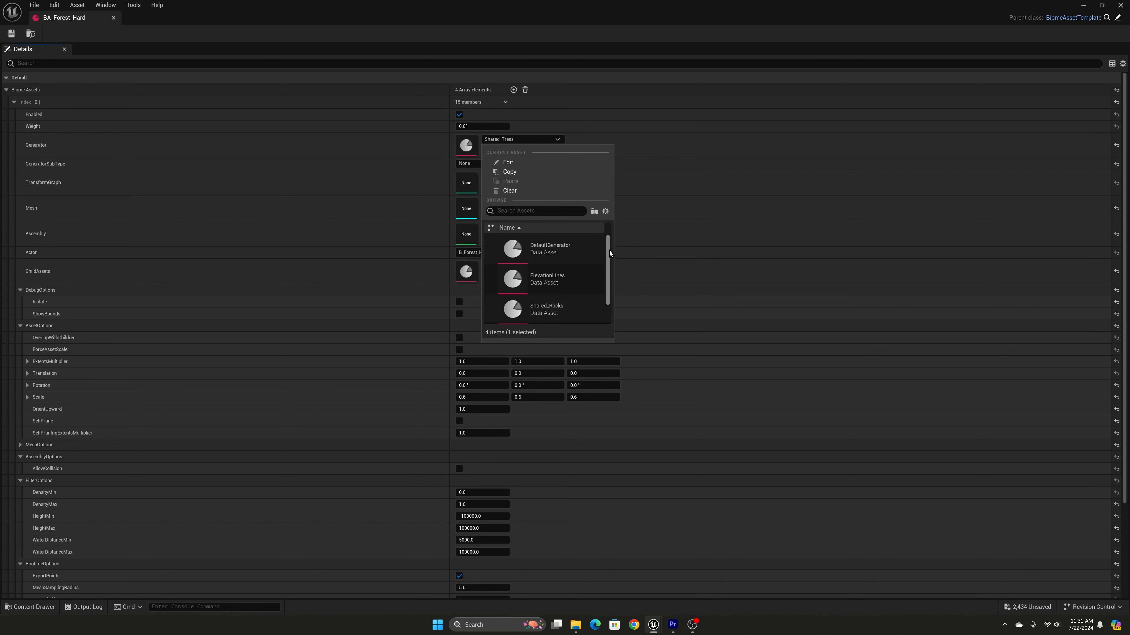
pyautogui.click(679, 151)
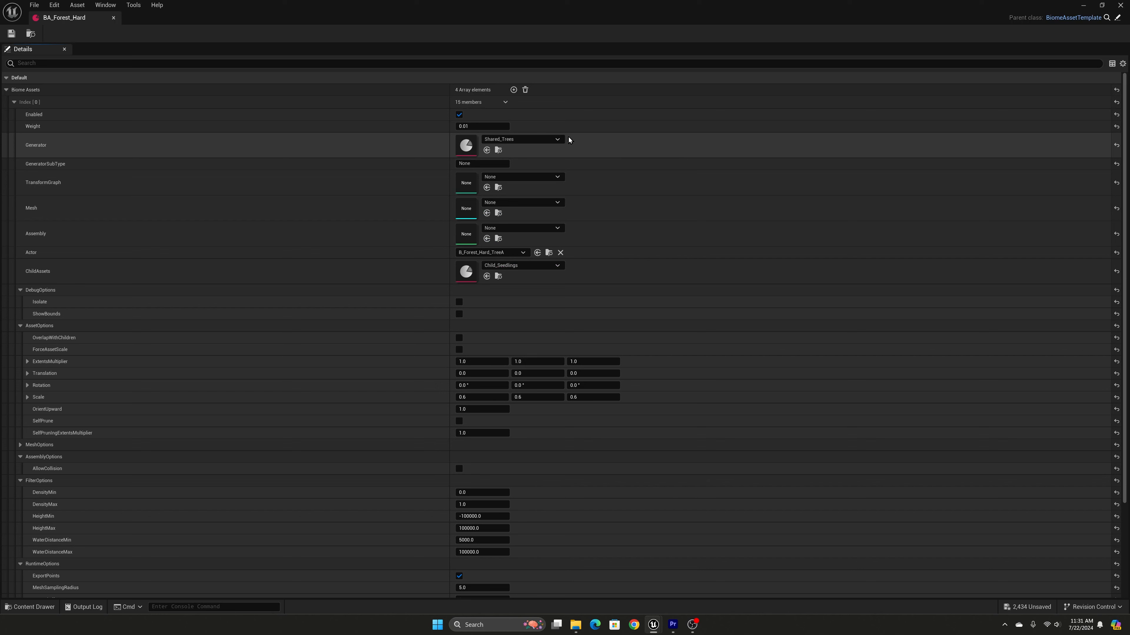
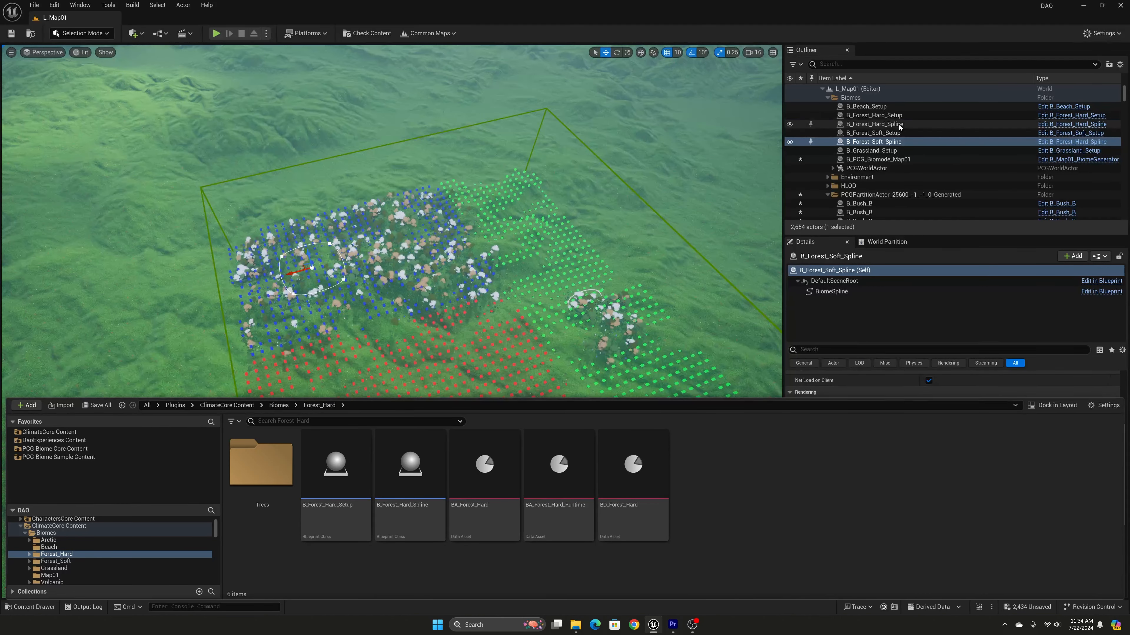
# Select B_Forest_Hard_Setup, review its Biome definition and asset assignments, and inspect the generated forests in the level up close
pyautogui.click(896, 115)
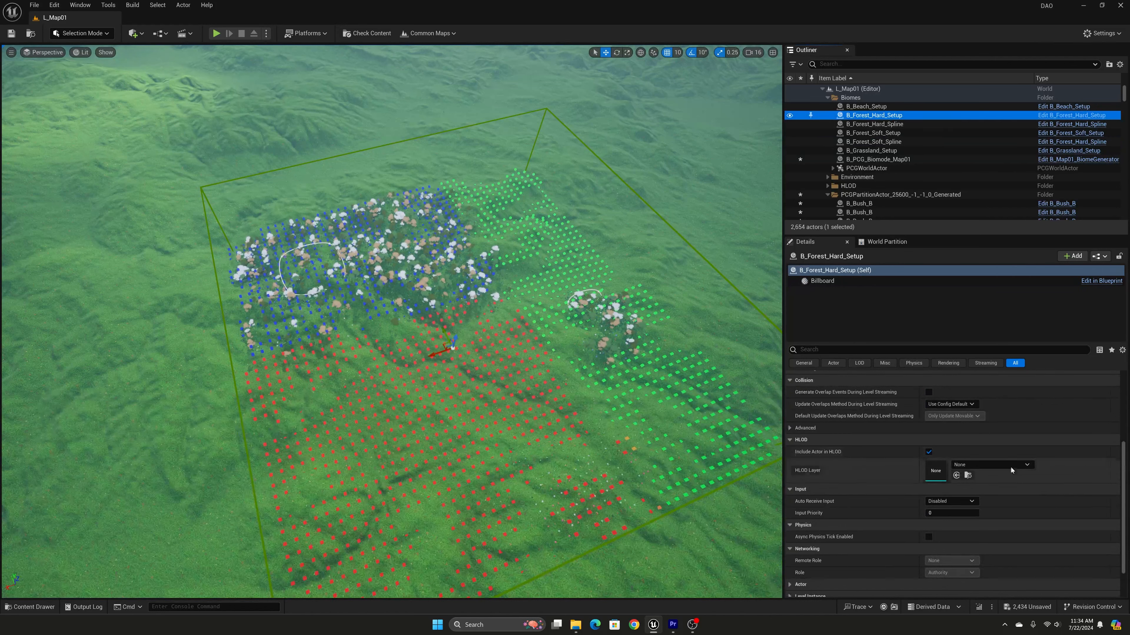
pyautogui.scroll(6, 887, 431)
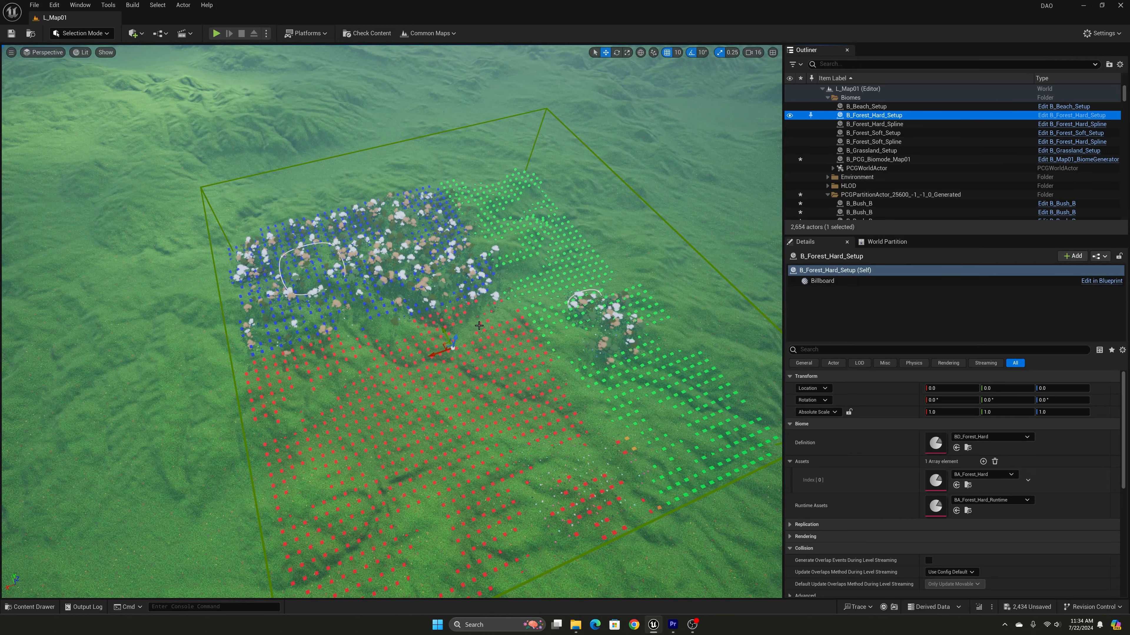
pyautogui.moveTo(495, 323); pyautogui.dragTo(480, 285, button='right')
pyautogui.press('w')
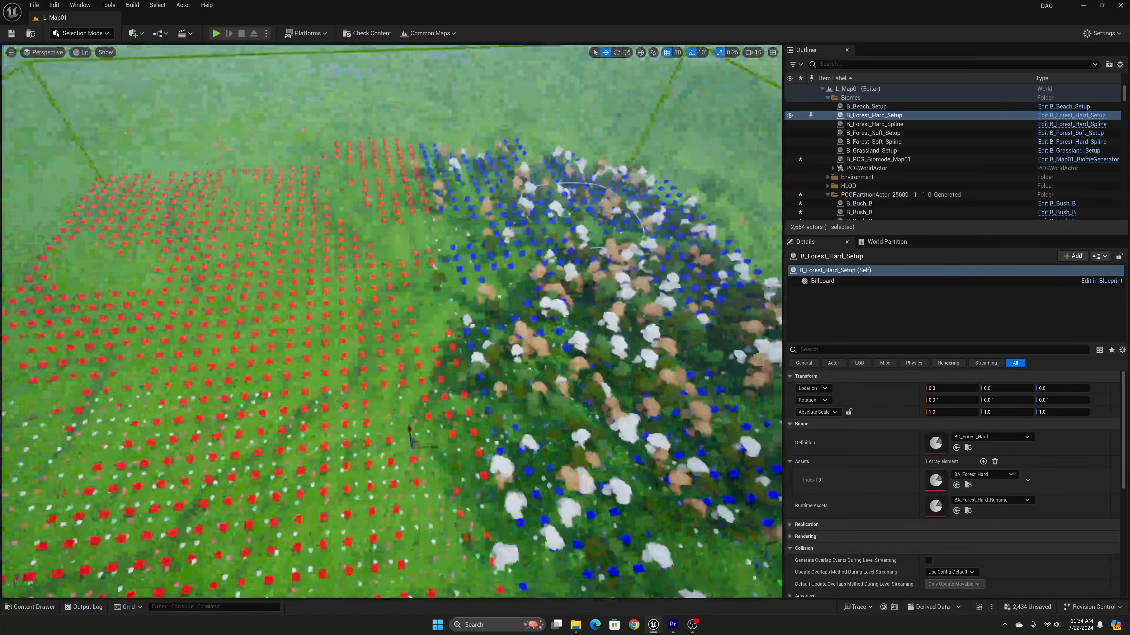
pyautogui.moveTo(648, 294); pyautogui.dragTo(648, 308, button='right')
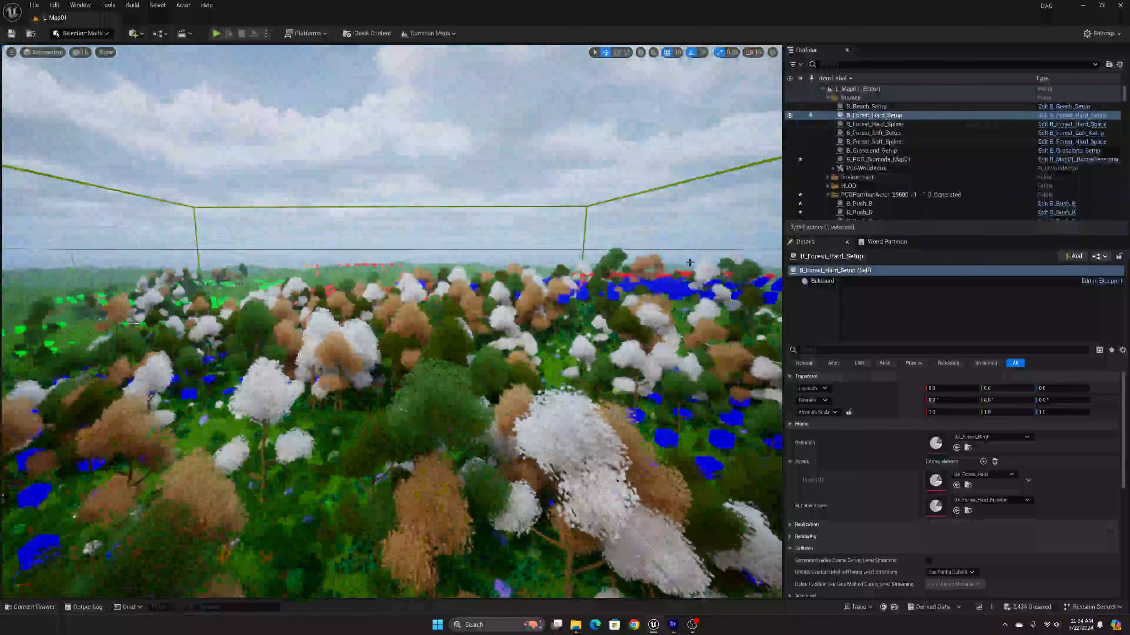
pyautogui.moveTo(392, 321); pyautogui.dragTo(320, 355, button='right')
pyautogui.press('w')
pyautogui.moveTo(473, 305); pyautogui.dragTo(498, 412, button='right')
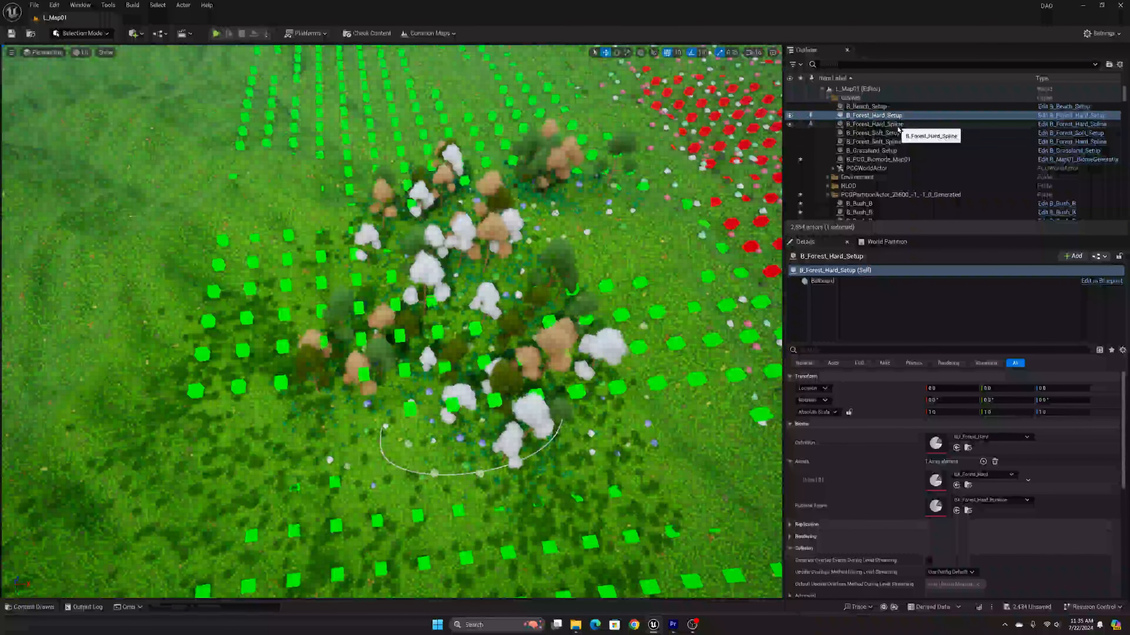
# Select B_Forest_Hard_Spline, review its Biome settings including ZExtents, and move the spline to X location -11320.0
pyautogui.click(898, 125)
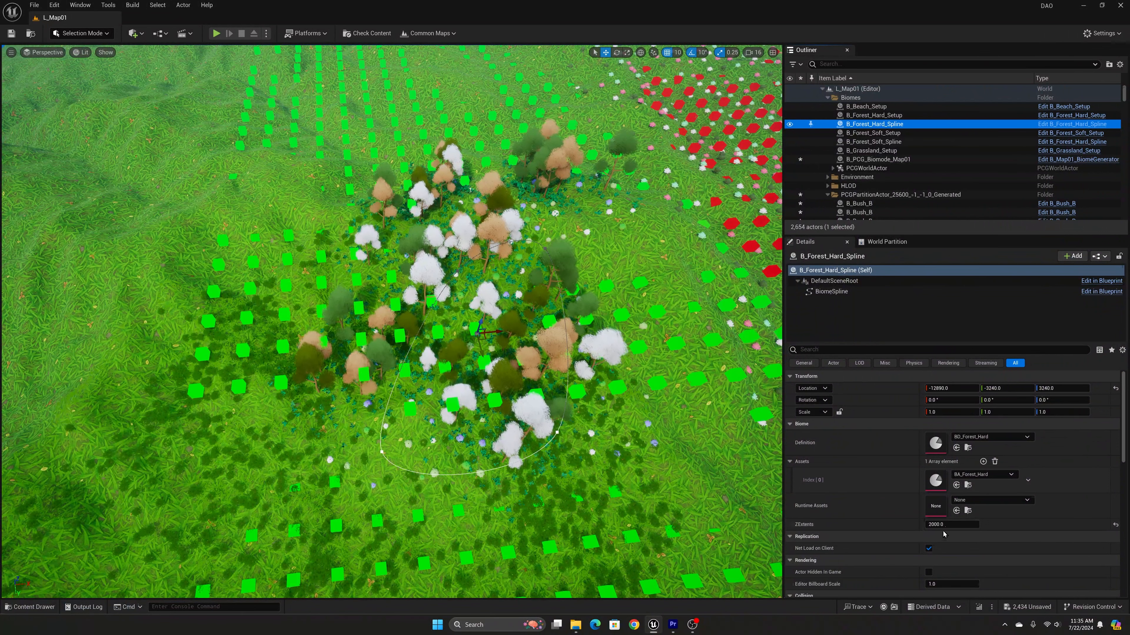
pyautogui.click(952, 525)
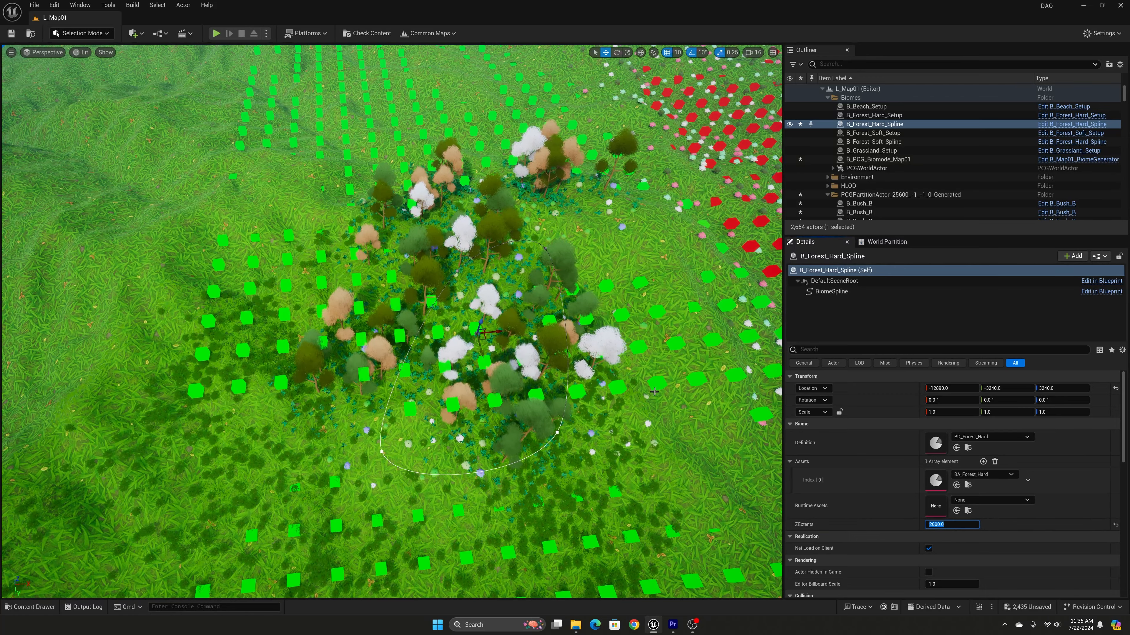
pyautogui.moveTo(503, 474); pyautogui.dragTo(504, 434, button='right')
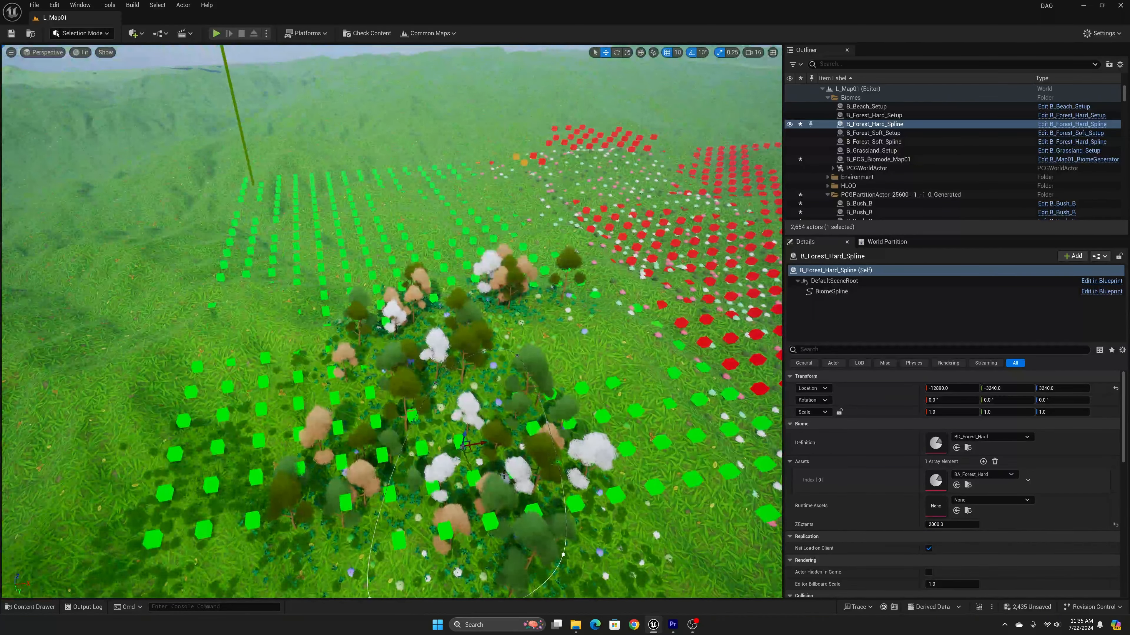
pyautogui.moveTo(503, 475); pyautogui.dragTo(712, 494, button='right')
pyautogui.moveTo(489, 445)
pyautogui.mouseDown(button='right')
pyautogui.moveTo(414, 418)
pyautogui.moveTo(414, 434)
pyautogui.mouseUp(button='right')
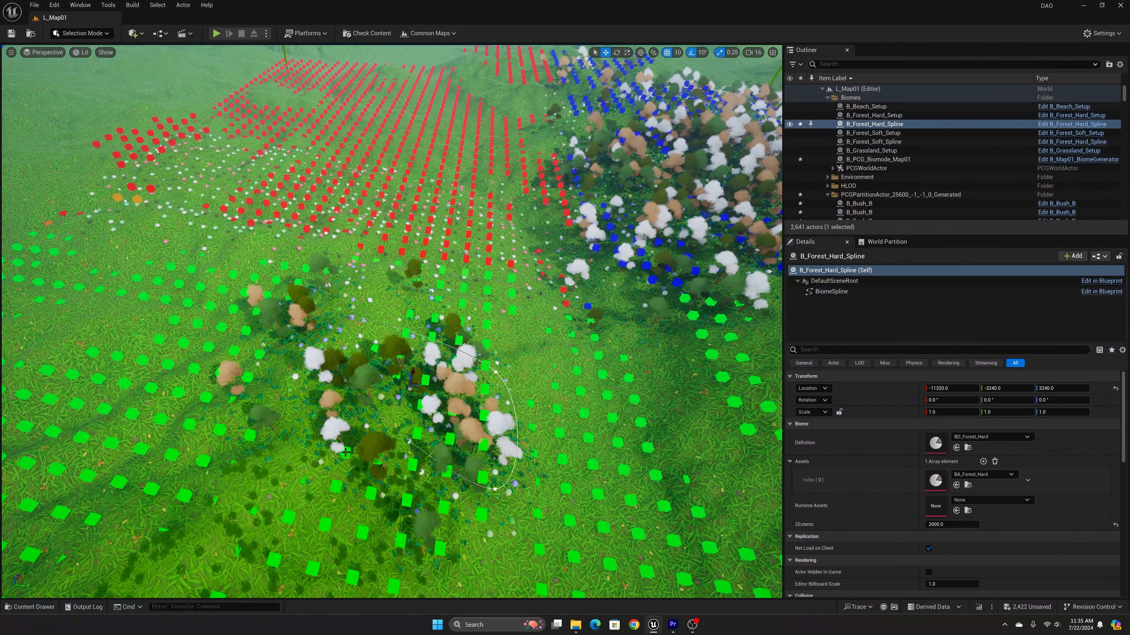
# Inspect the regenerated biomes across the volume up to the large forest area, and return to the Forest_Hard assets
pyautogui.moveTo(485, 448); pyautogui.dragTo(478, 405, button='right')
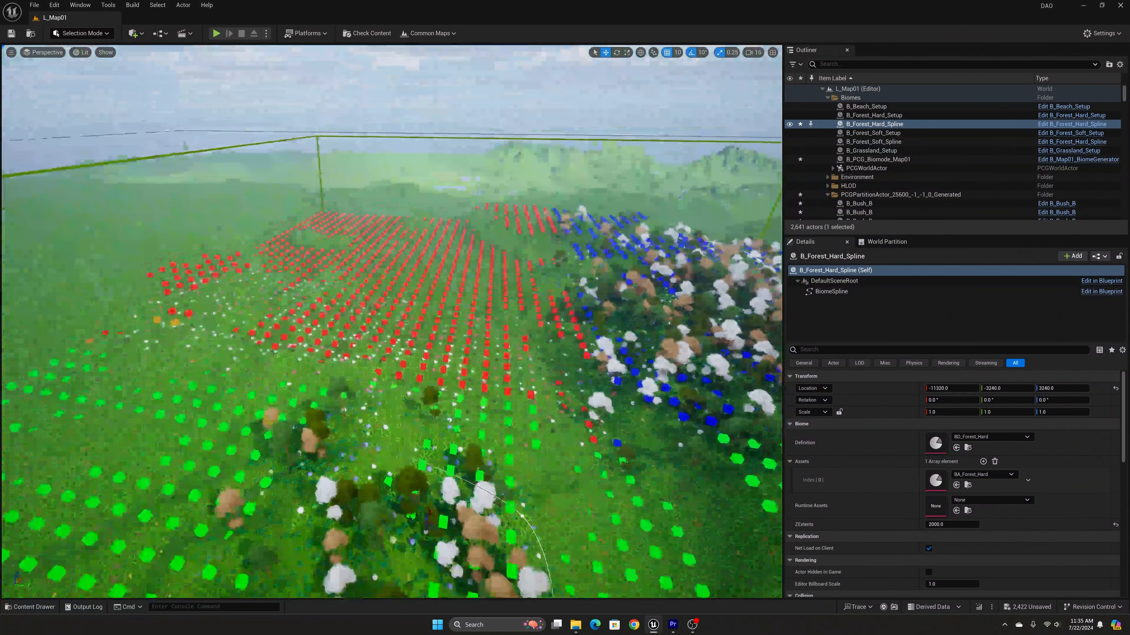
pyautogui.moveTo(588, 411); pyautogui.dragTo(529, 445, button='right')
pyautogui.press('w')
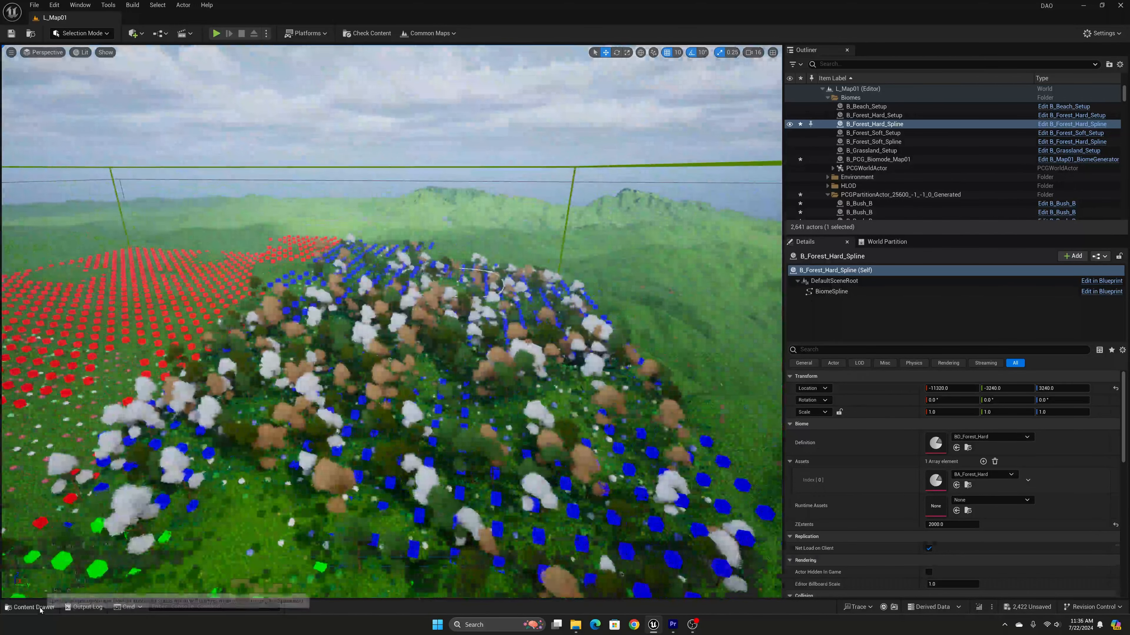
pyautogui.click(29, 607)
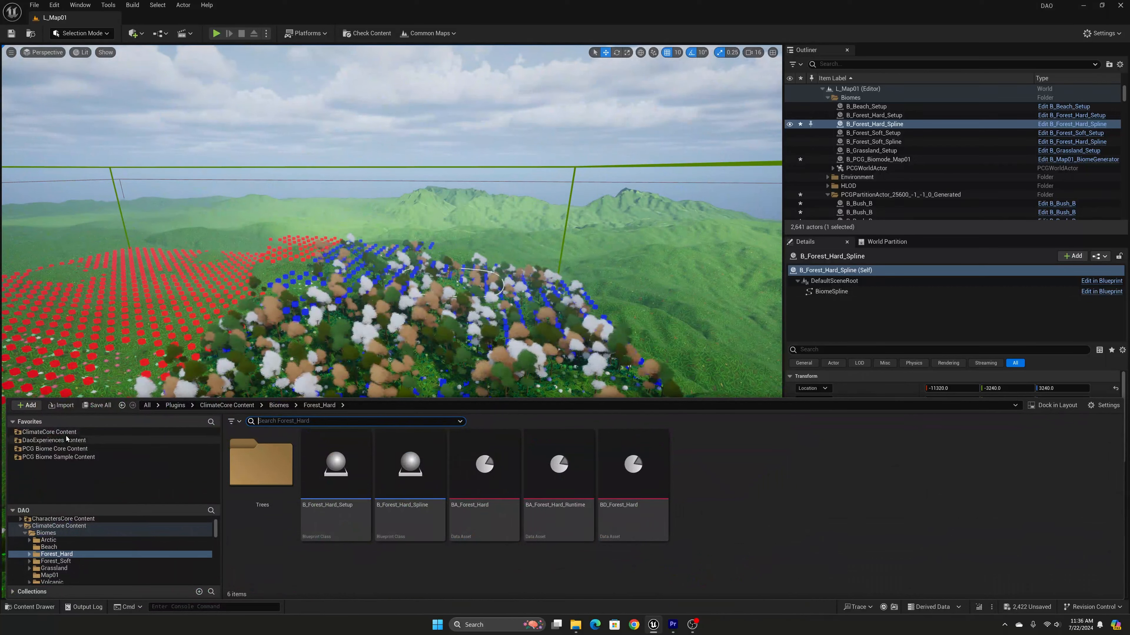
# Review the generator, filter and texture assets in the Map01 biome folder, and return to the Forest_Hard folder
pyautogui.click(80, 432)
pyautogui.doubleClick(265, 472)
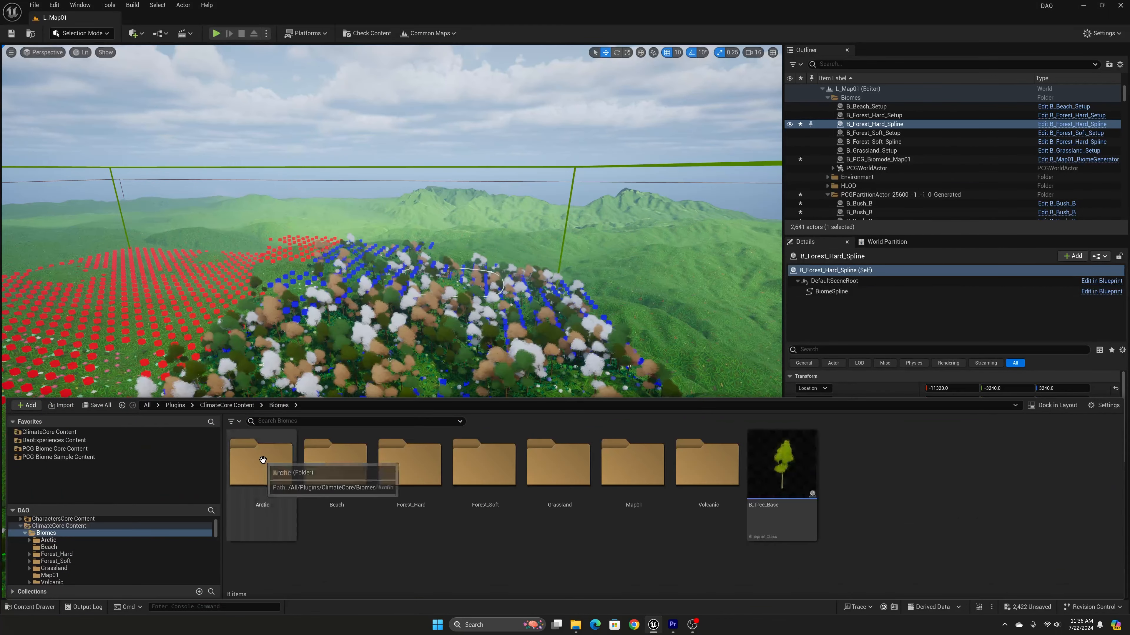
pyautogui.doubleClick(640, 471)
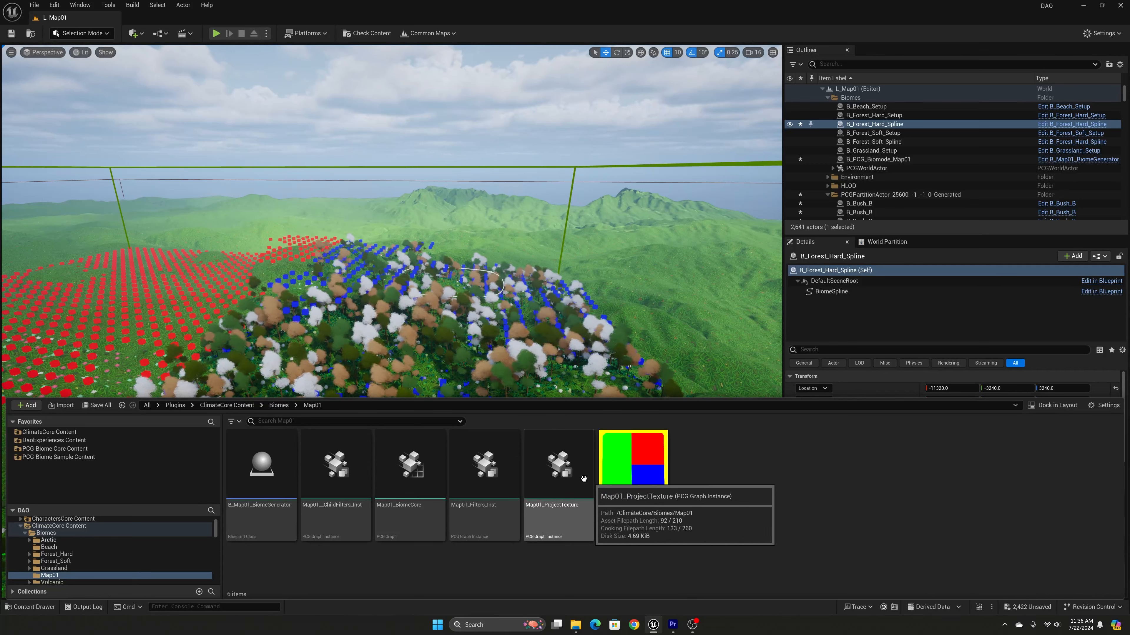
pyautogui.click(71, 555)
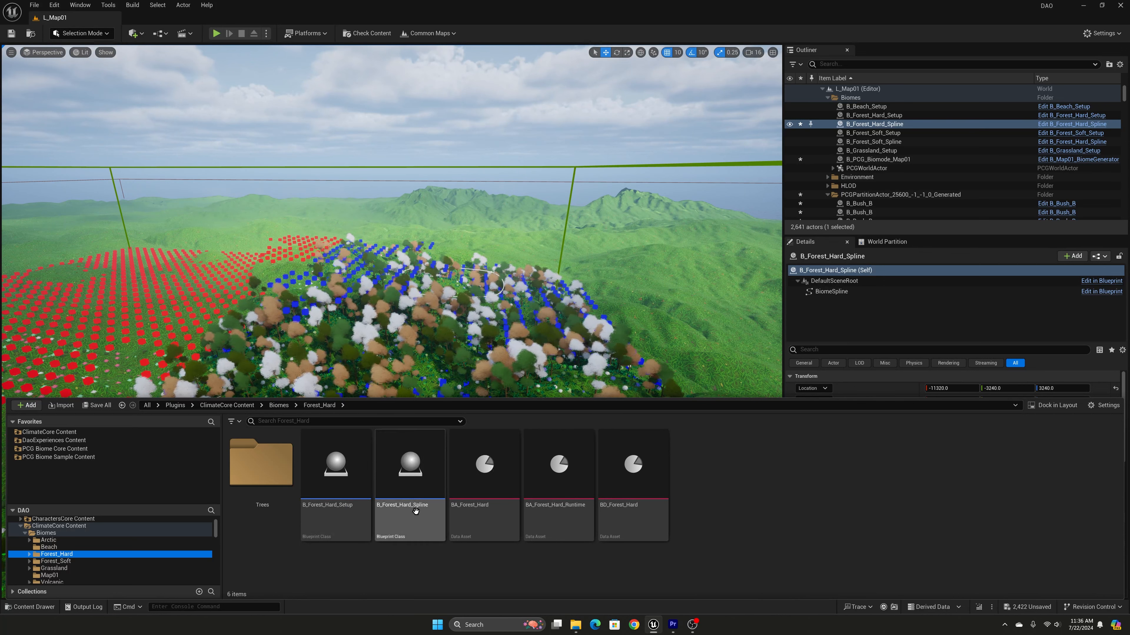
# Look through the tree blueprints in Forest_Hard's Trees folder and open B_Forest_Hard_TreeA to view its class defaults
pyautogui.doubleClick(262, 477)
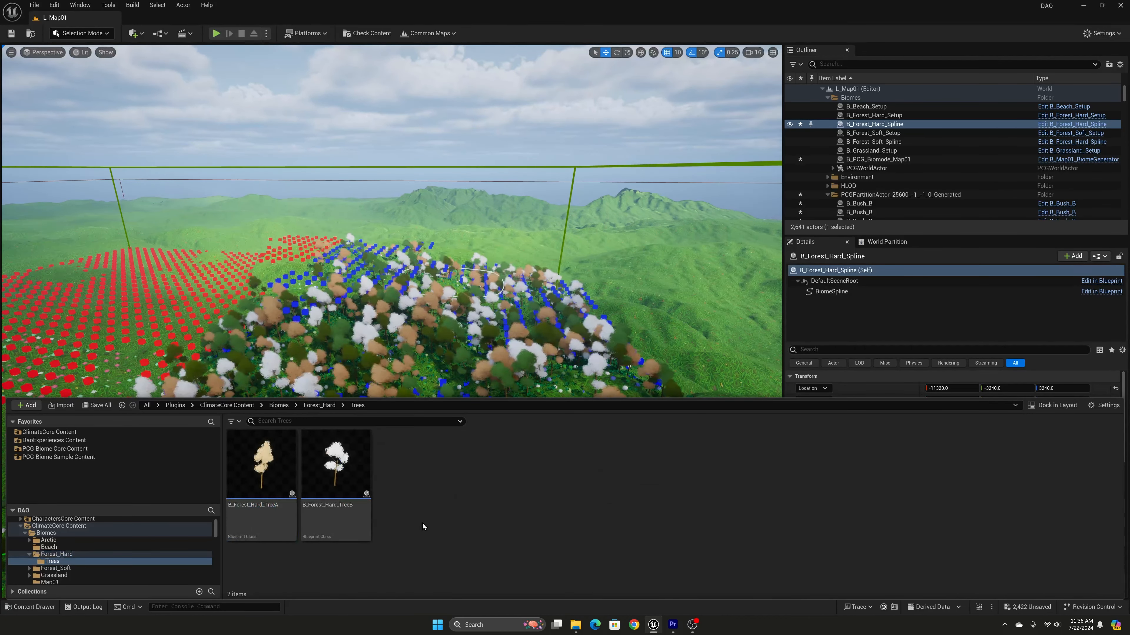
pyautogui.click(262, 472)
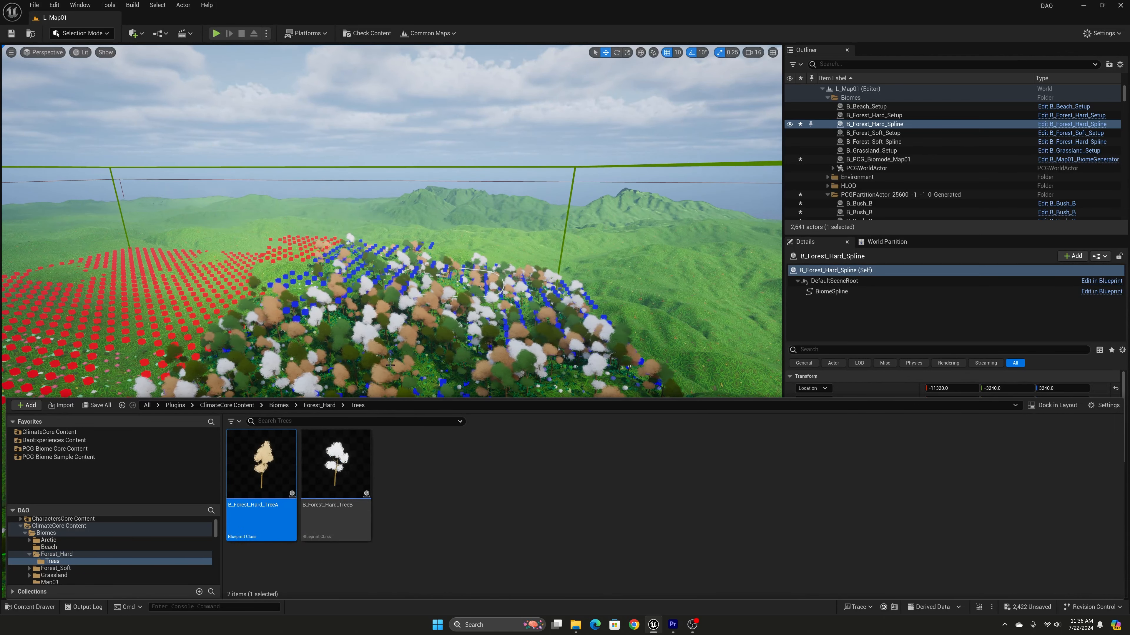
pyautogui.moveTo(269, 481)
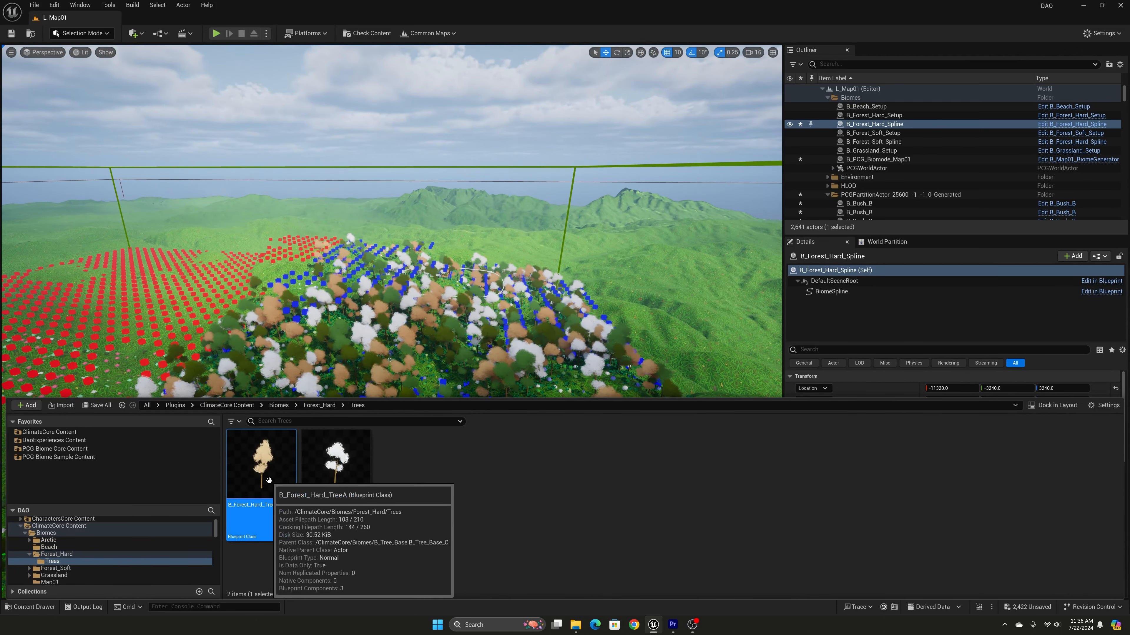
pyautogui.doubleClick(269, 481)
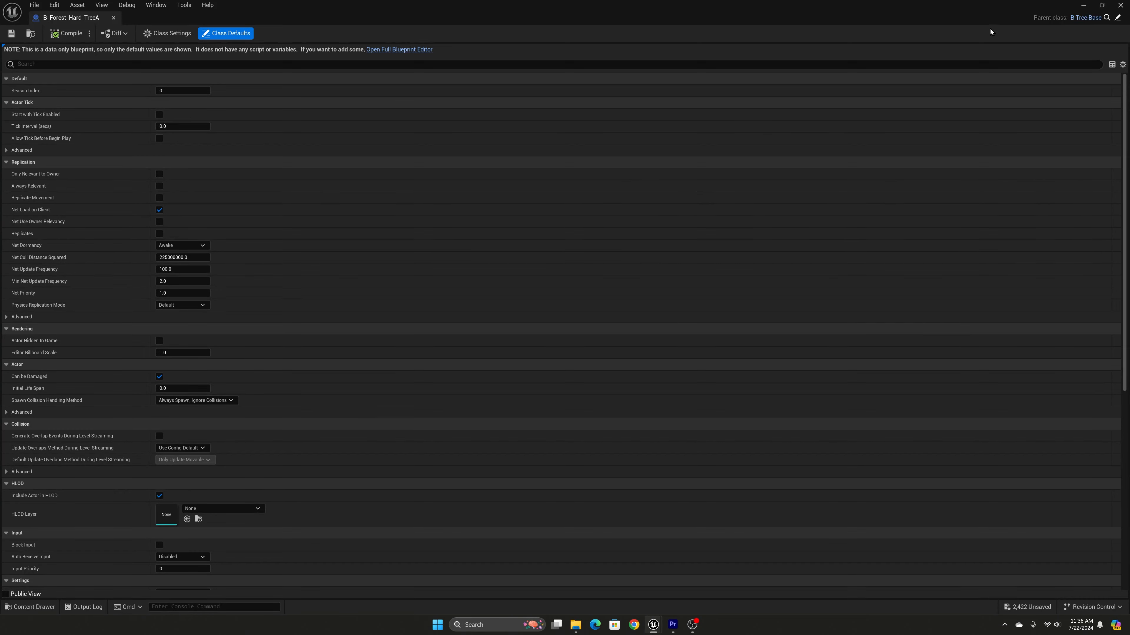
# Locate and open the parent class B_Tree_Base, and review the BeginPlay and ChangeLeafs season logic in its Event Graph
pyautogui.click(1088, 19)
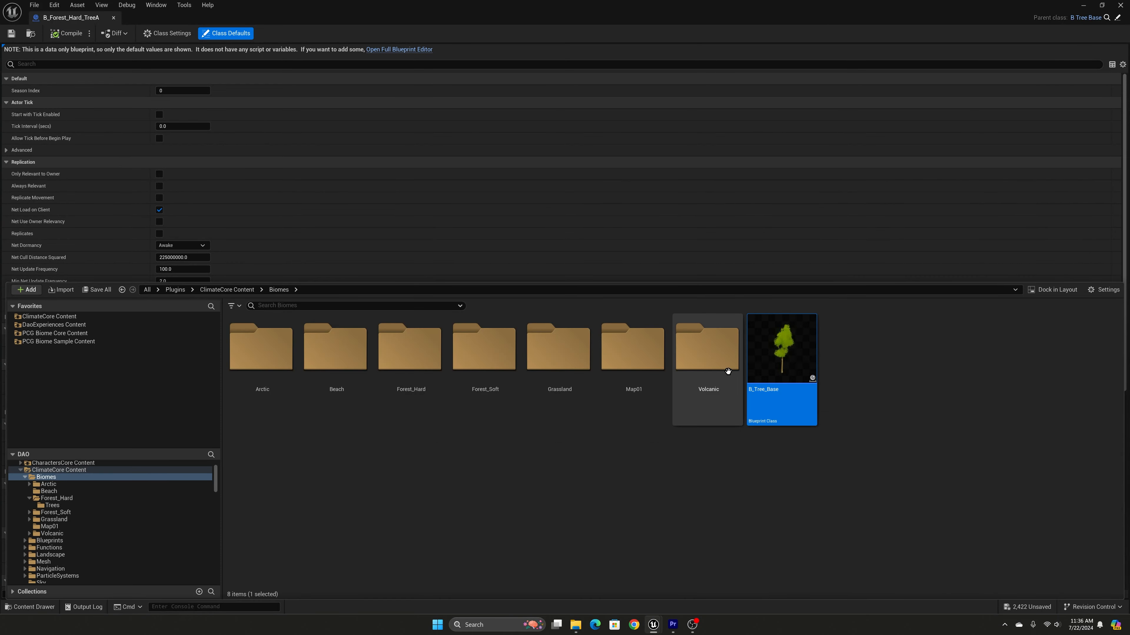
pyautogui.doubleClick(772, 367)
pyautogui.scroll(-1, 489, 369)
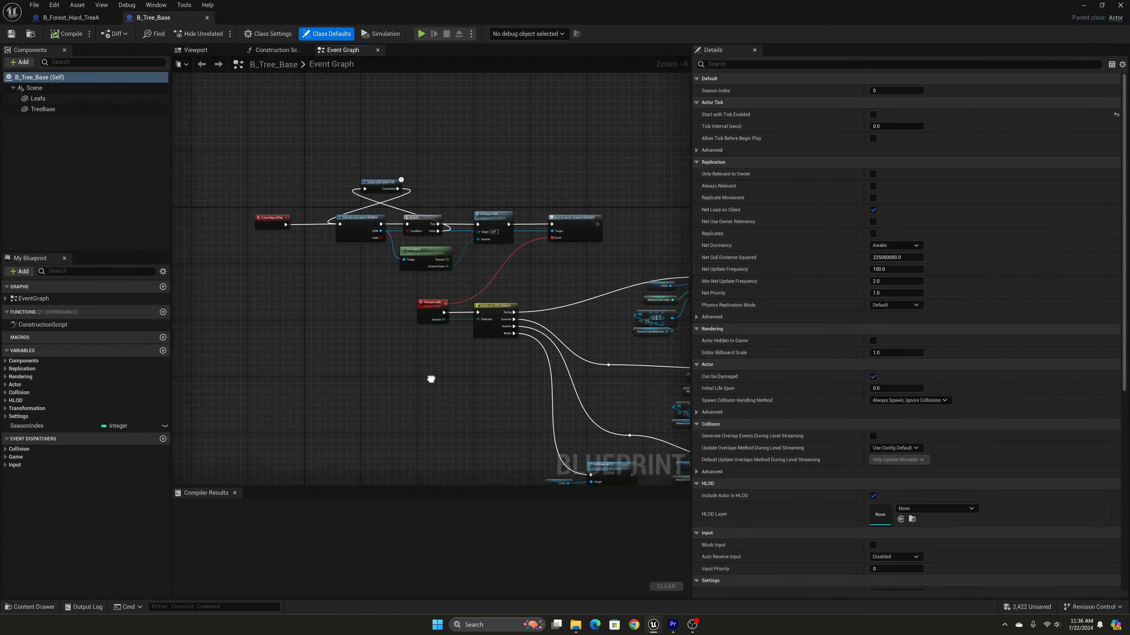
pyautogui.scroll(4, 323, 278)
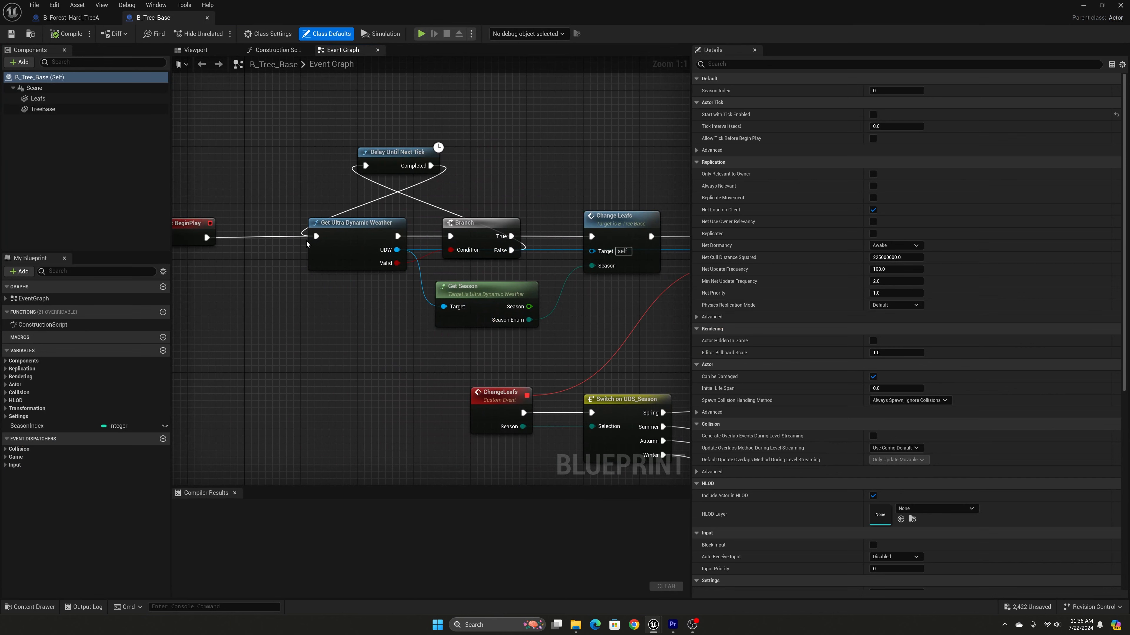
pyautogui.moveTo(384, 353); pyautogui.dragTo(260, 298, button='right')
pyautogui.moveTo(426, 415); pyautogui.dragTo(321, 349, button='right')
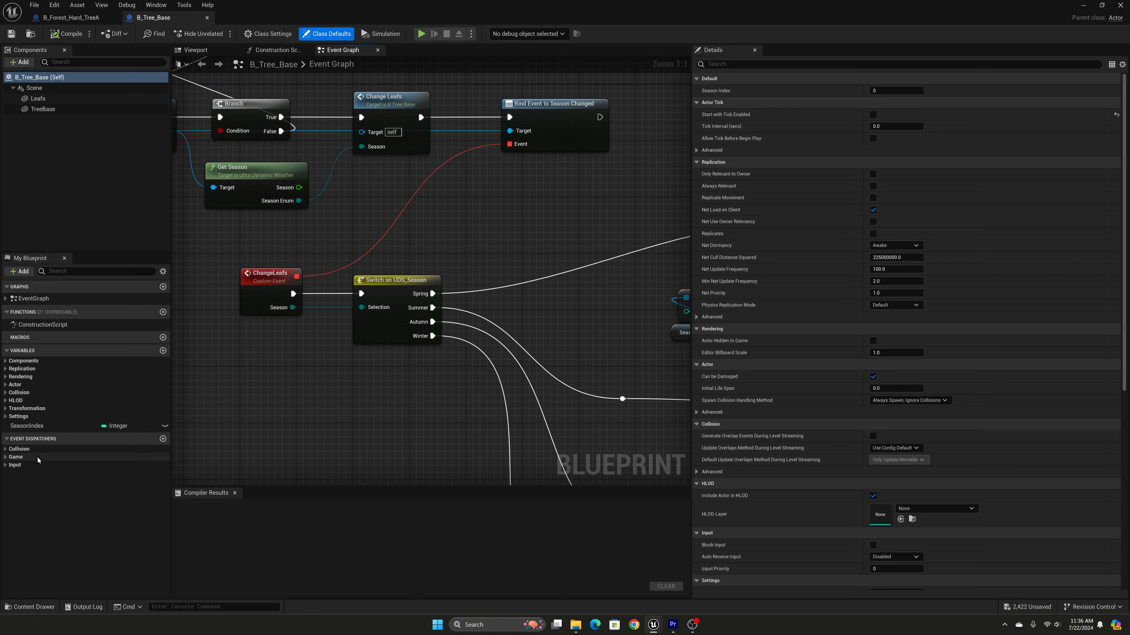
# Review B_Tree_Base's Settings variables and the four default materials assigned to SeasonLeafMaterials
pyautogui.click(6, 416)
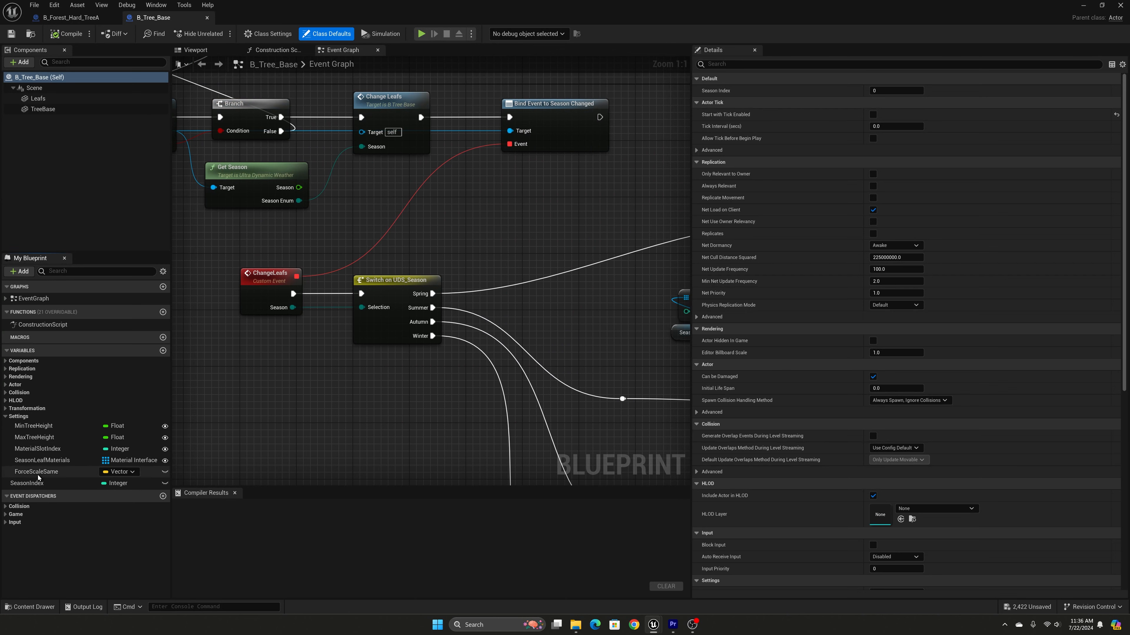
pyautogui.click(45, 461)
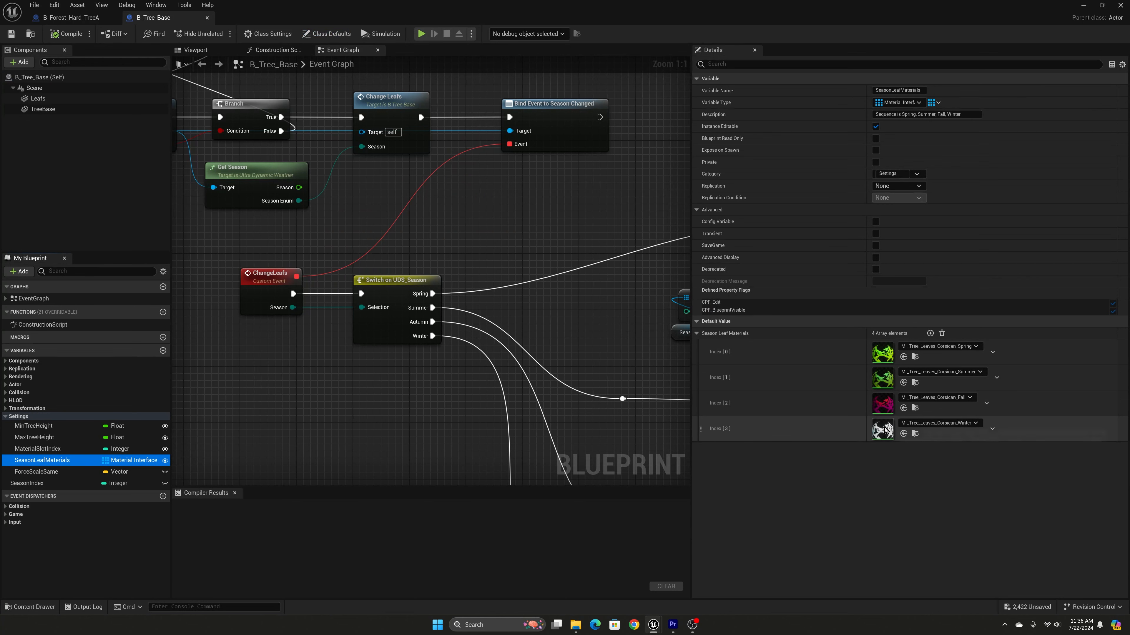
pyautogui.moveTo(617, 341); pyautogui.dragTo(453, 338, button='right')
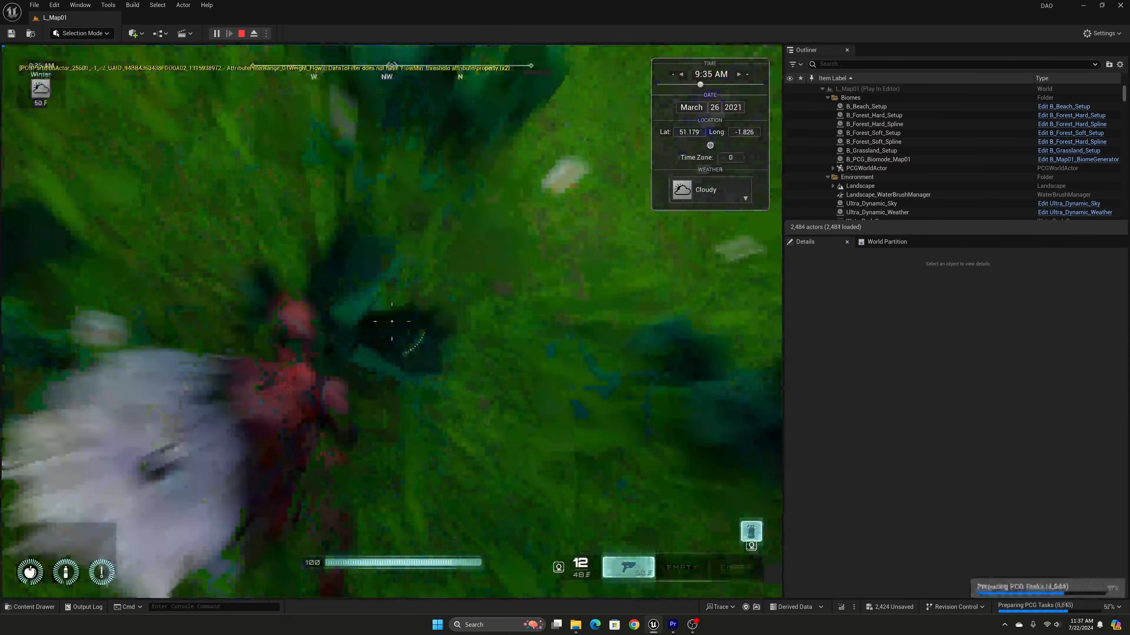
# Run the character through the forest in full-screen play and examine the tree leaves for the March 26 and November 26, 2021 dates
pyautogui.press('F11')
pyautogui.press('w')
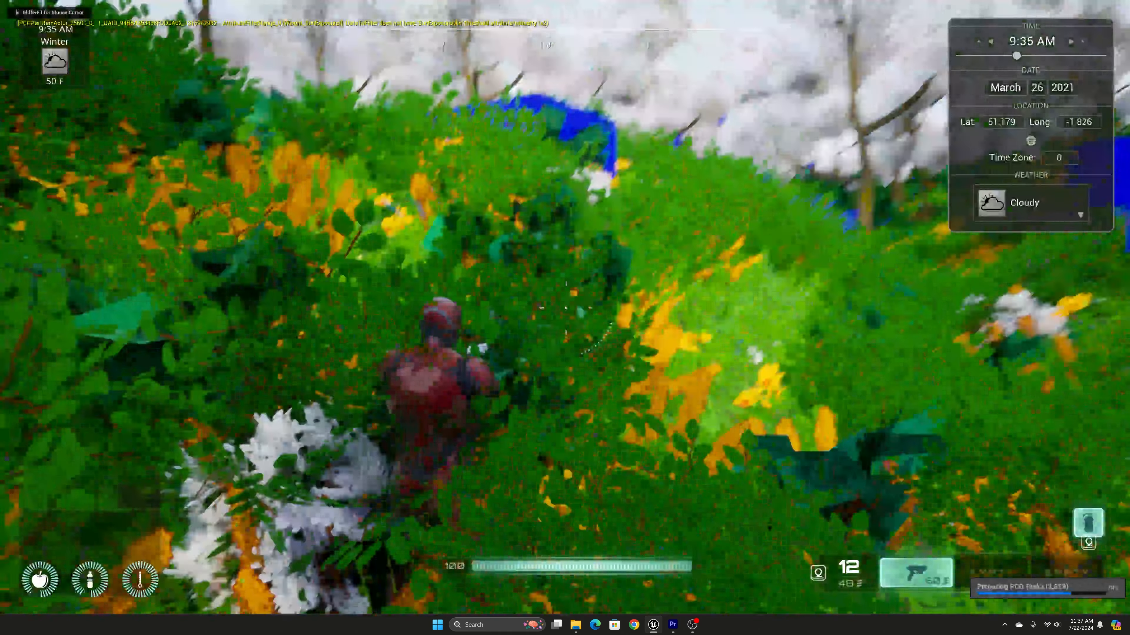
pyautogui.press('w')
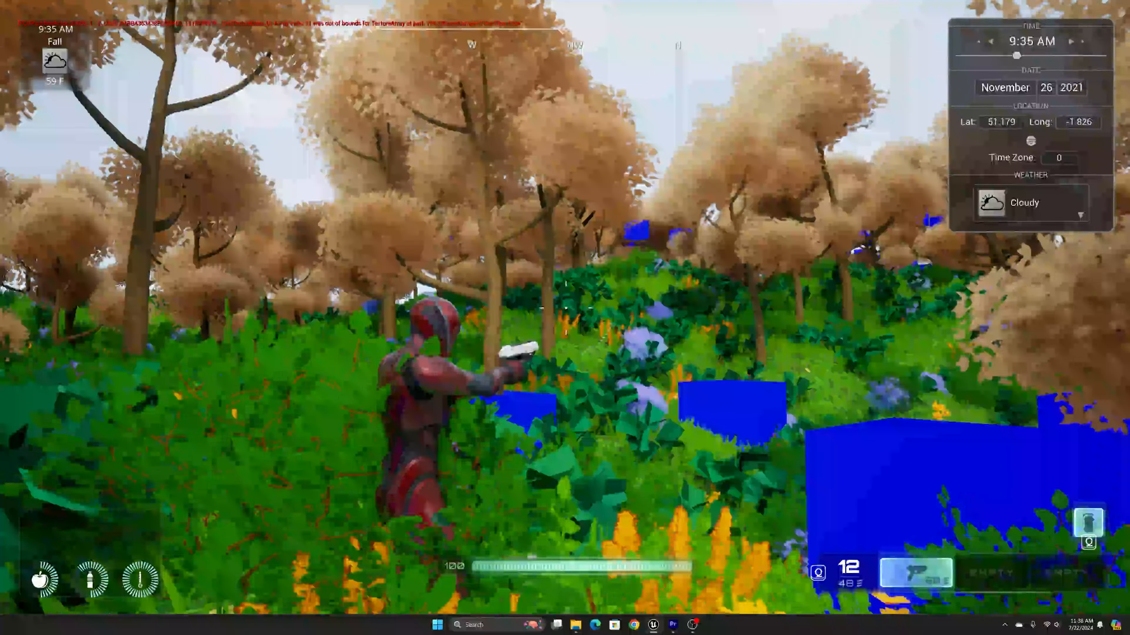
pyautogui.press('w')
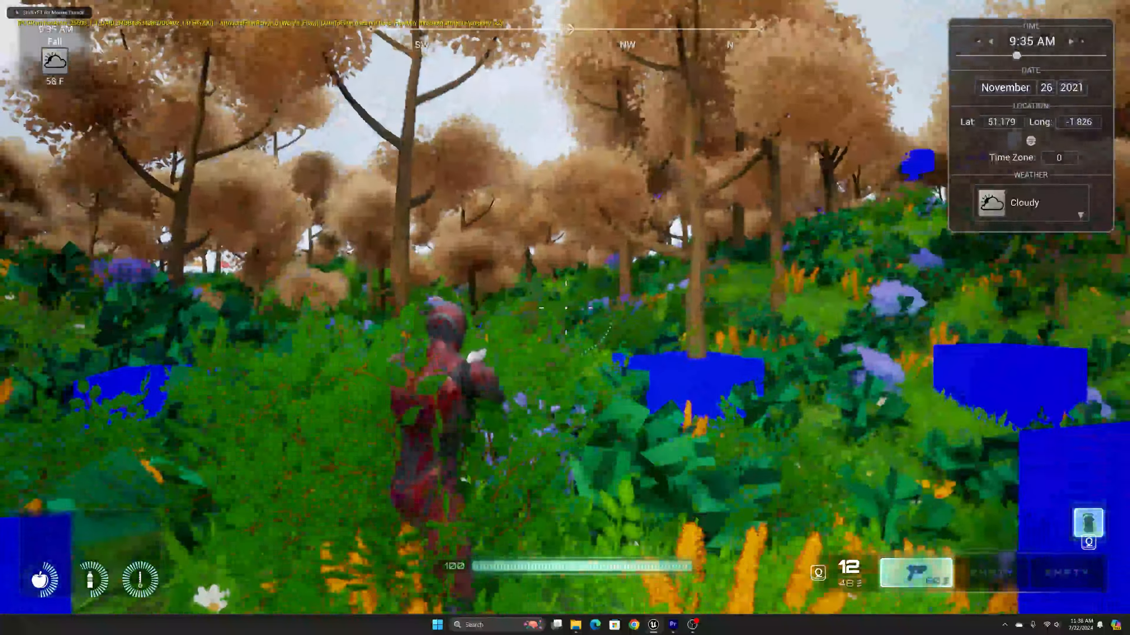
pyautogui.press('w')
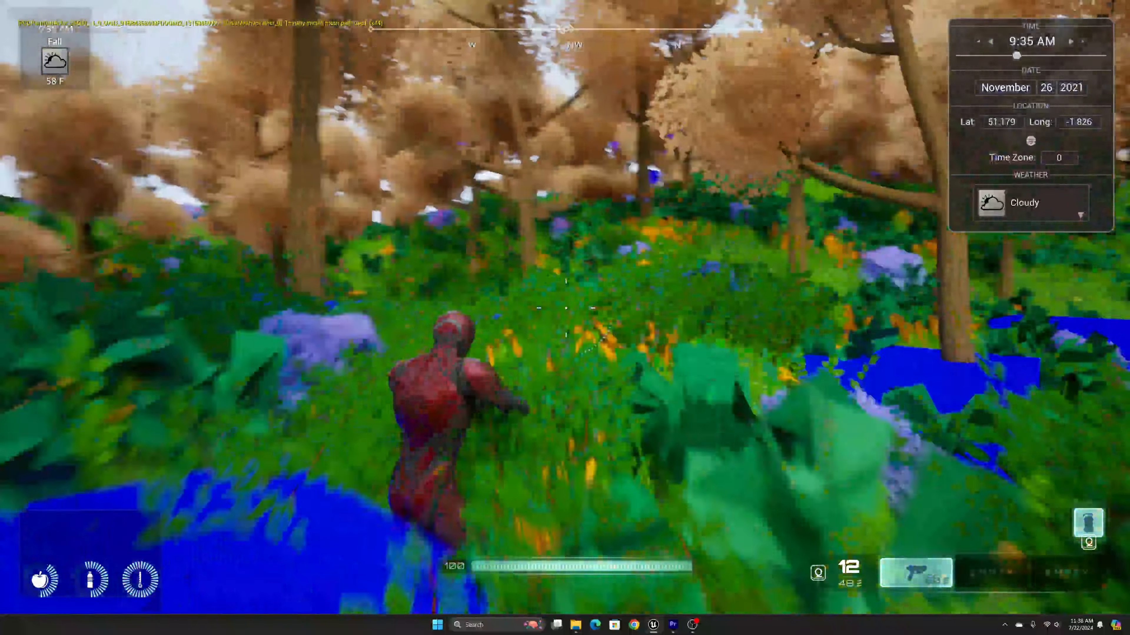
pyautogui.press('w')
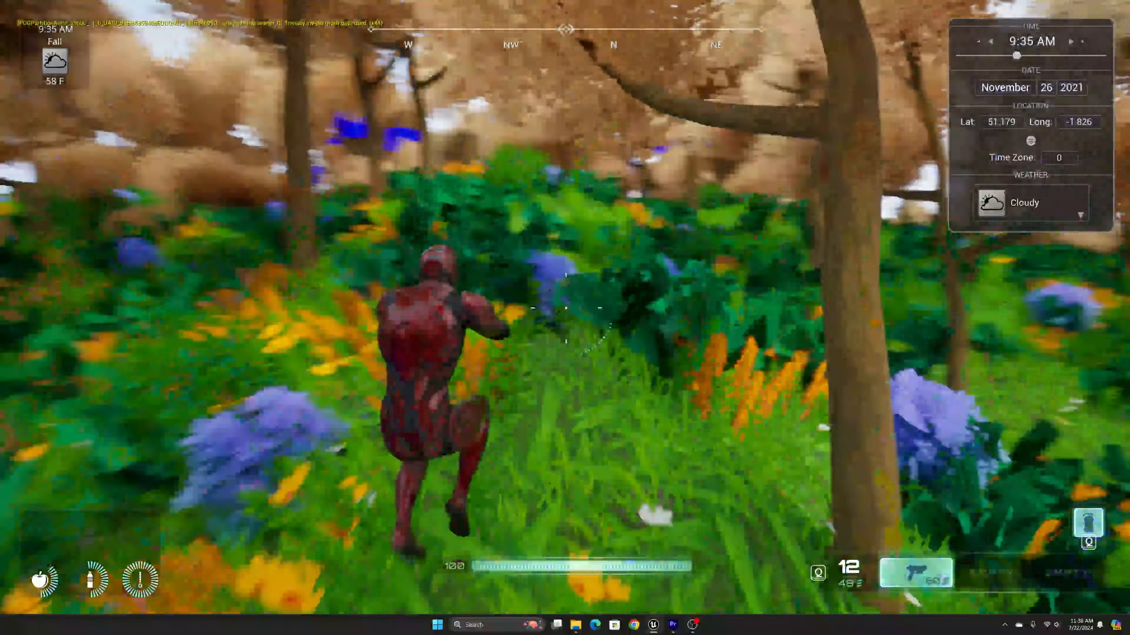
pyautogui.press('w')
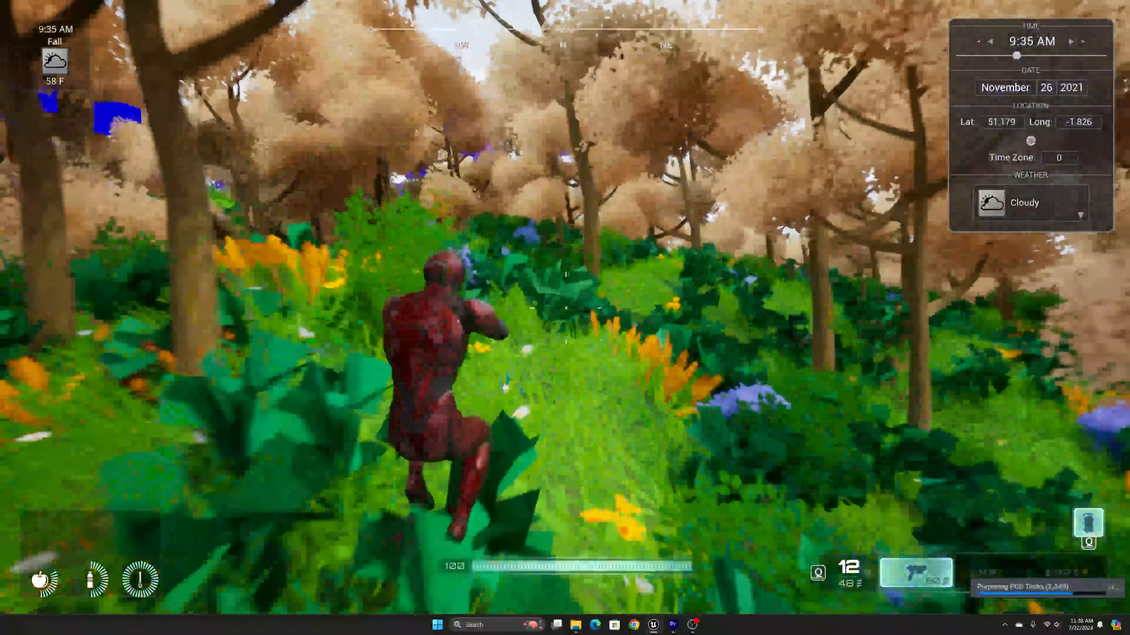
pyautogui.press('w')
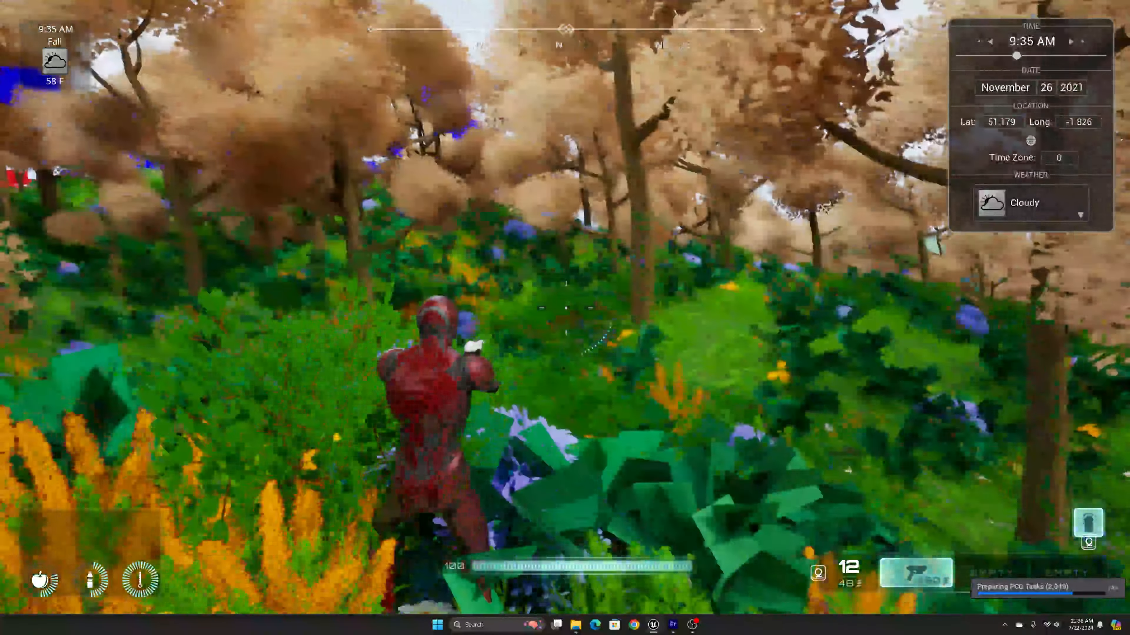